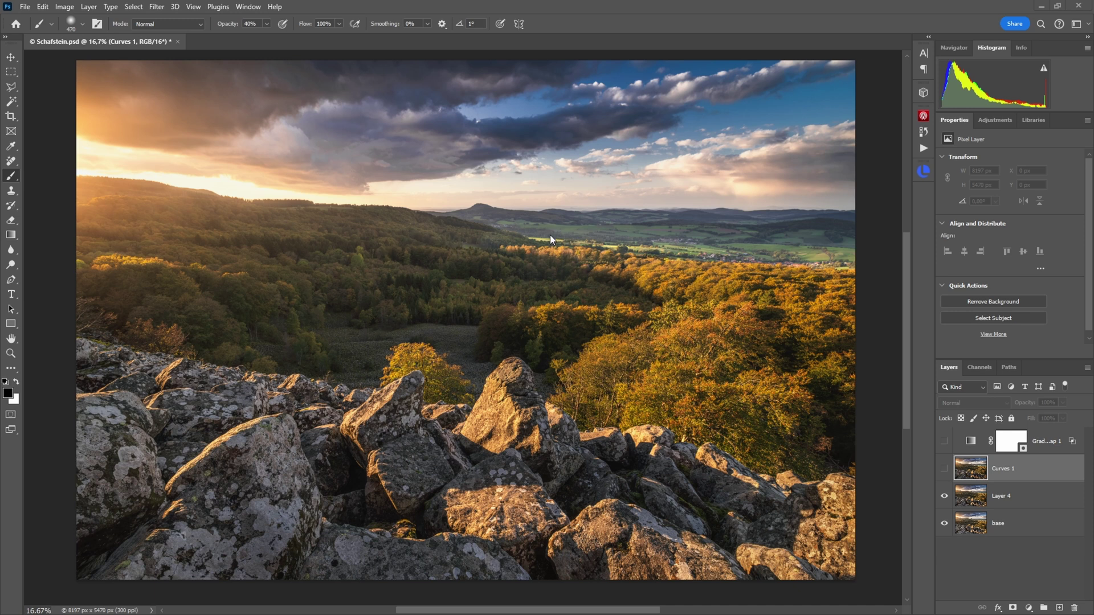
- Duplicate Layer 4 and reduce the copy's contrast to -50 using Legacy Brightness/Contrast
{"action": "left_click", "coordinate": [1034, 501]}
{"action": "left_click_drag", "start_coordinate": [1035, 503], "coordinate": [1059, 608]}
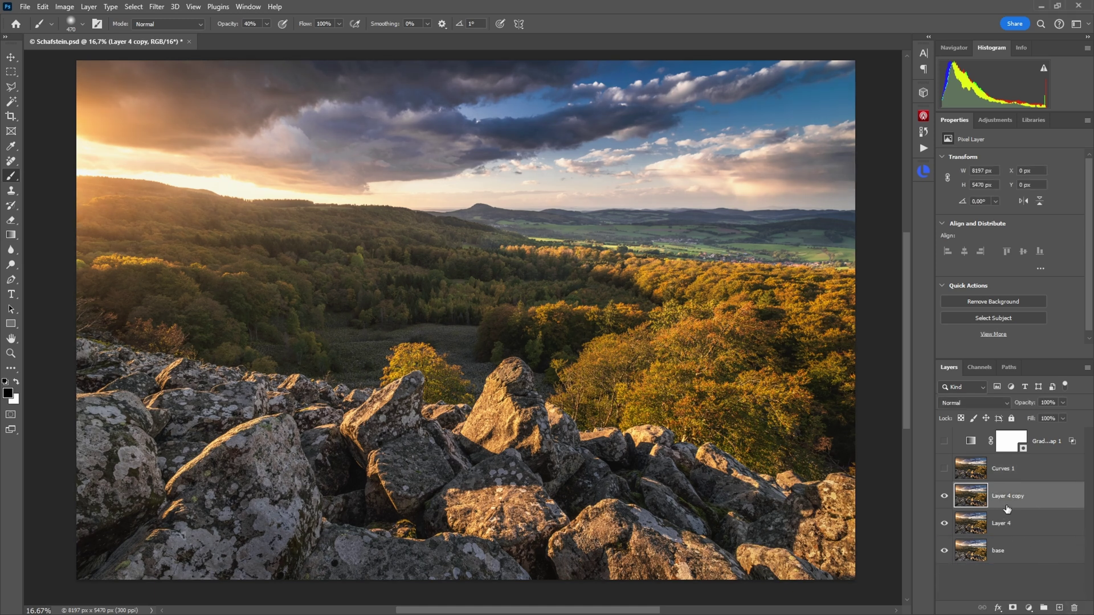
{"action": "left_click", "coordinate": [63, 9]}
{"action": "mouse_move", "coordinate": [67, 37]}
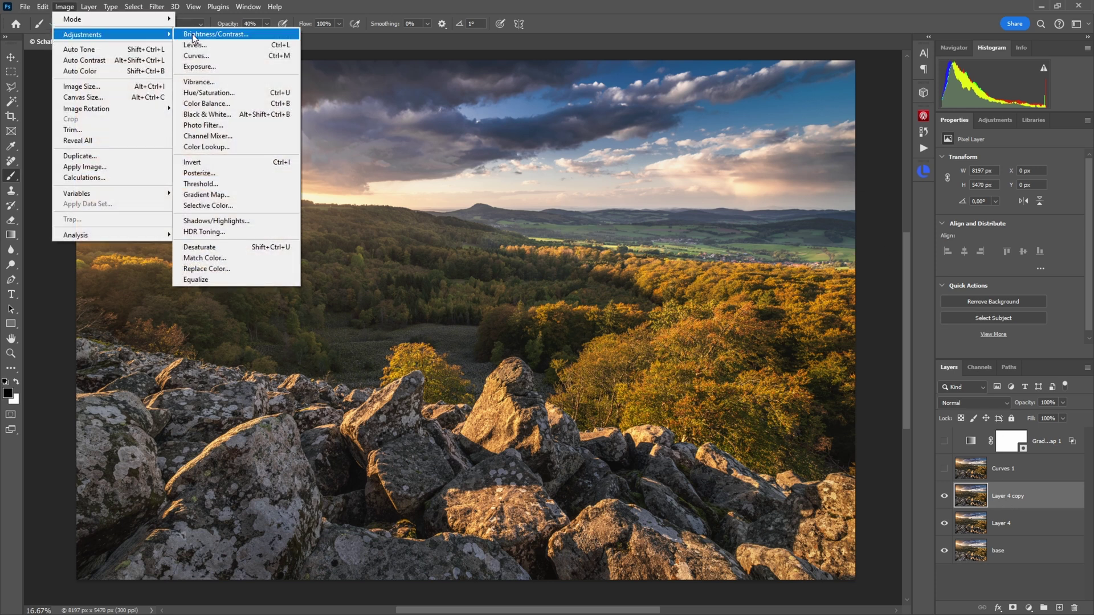
{"action": "left_click", "coordinate": [217, 33]}
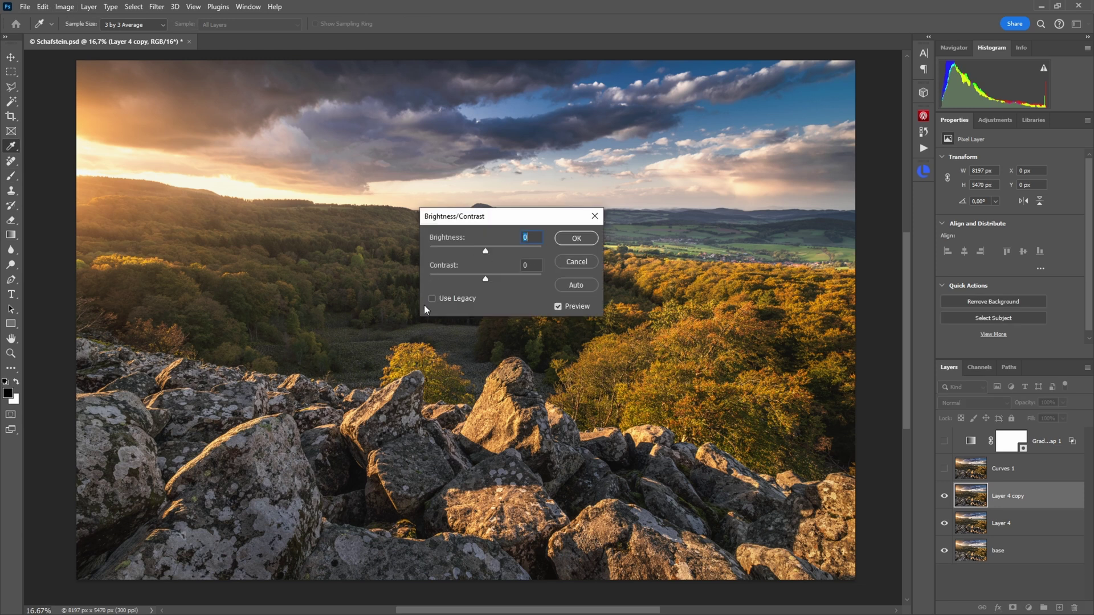
{"action": "left_click", "coordinate": [431, 299]}
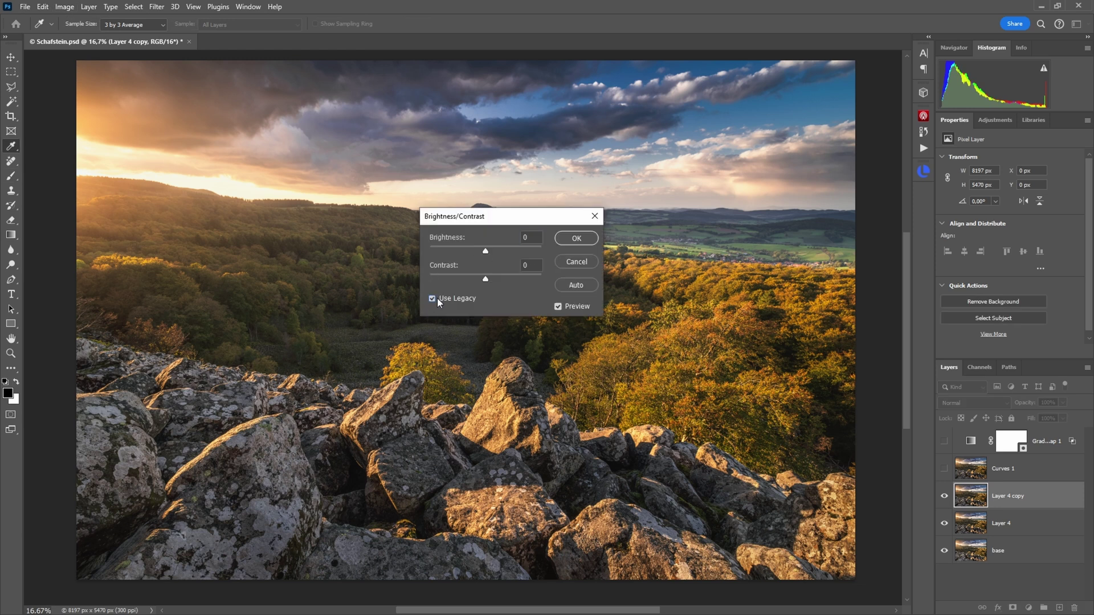
{"action": "left_click", "coordinate": [530, 266]}
{"action": "type", "text": "-50"}
{"action": "left_click", "coordinate": [571, 240]}
{"action": "key", "text": "b"}
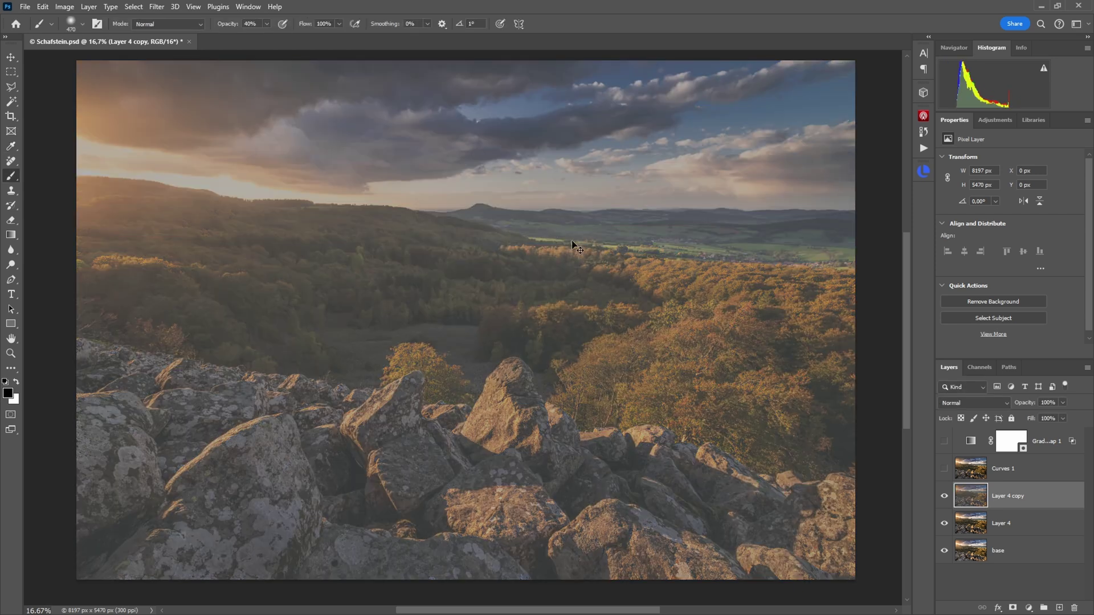
- Invert and desaturate the copy, blend it in Soft Light, and paint the treetops and rock darker
{"action": "key", "text": "ctrl+i"}
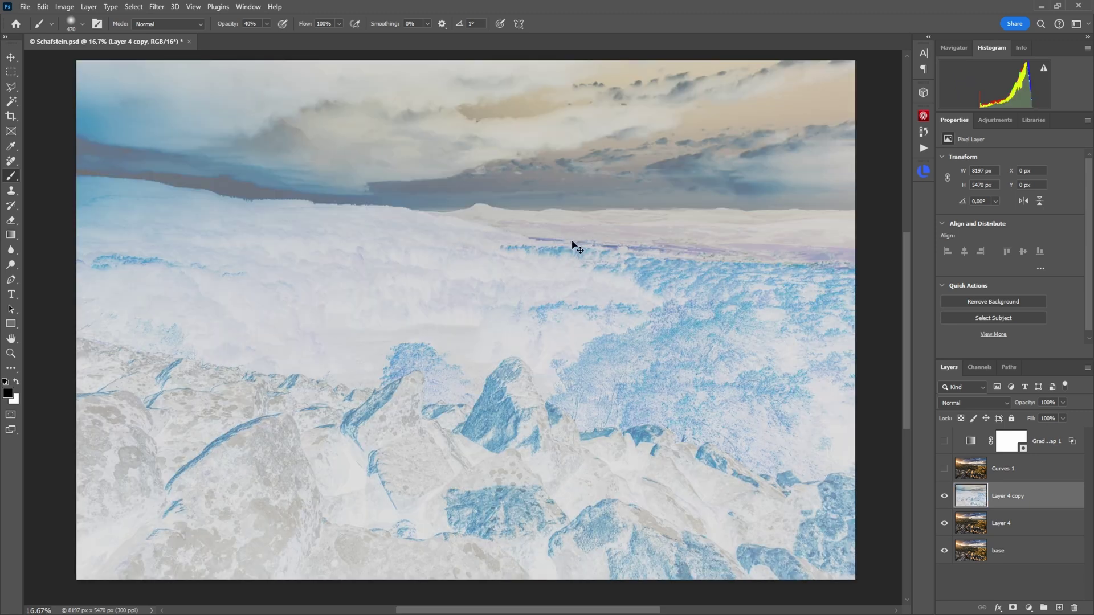
{"action": "key", "text": "ctrl+shift+u"}
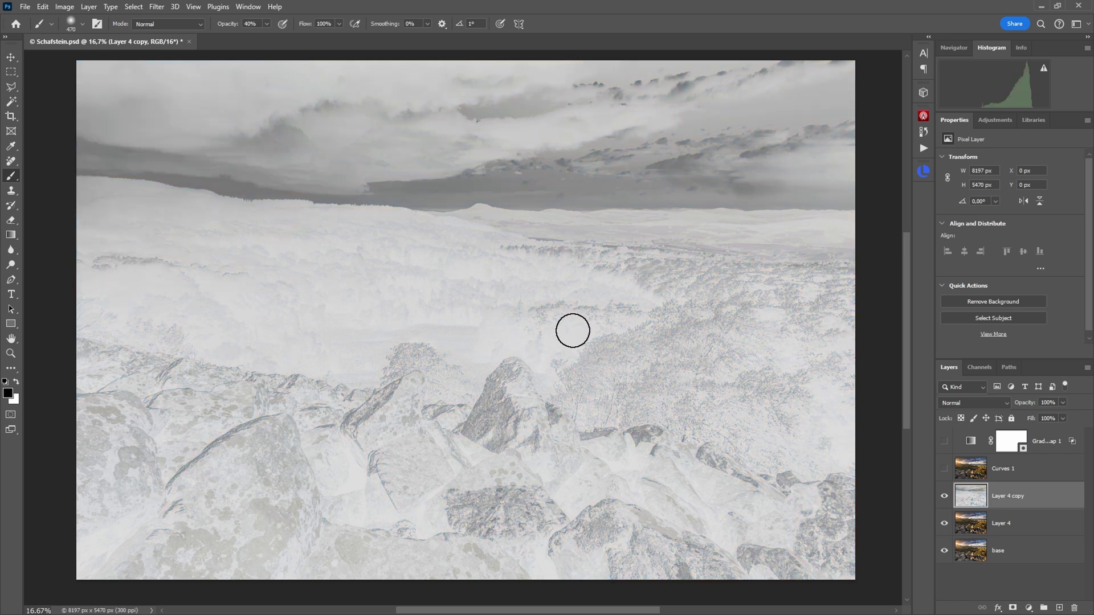
{"action": "left_click", "coordinate": [1008, 403]}
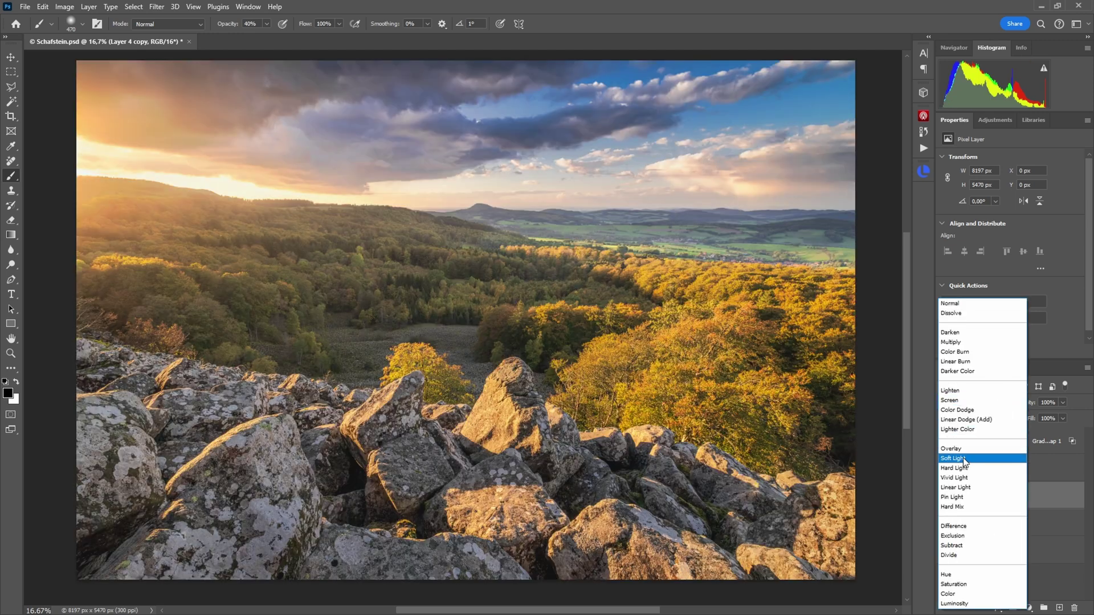
{"action": "left_click", "coordinate": [964, 461]}
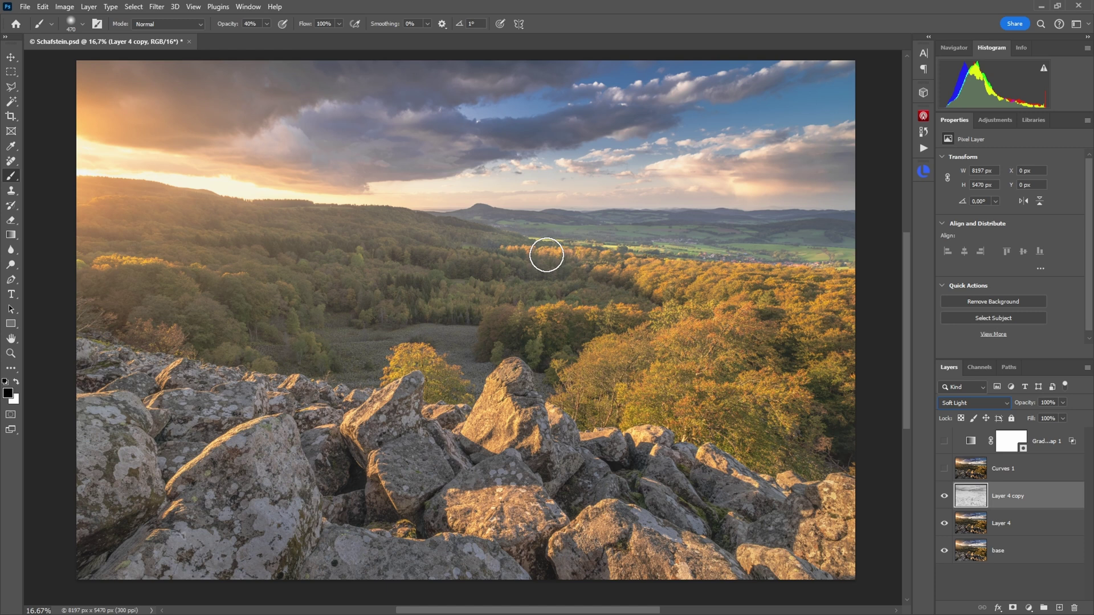
{"action": "left_click_drag", "start_coordinate": [546, 255], "coordinate": [553, 265]}
{"action": "mouse_move", "coordinate": [531, 374]}
{"action": "left_mouse_down"}
{"action": "mouse_move", "coordinate": [520, 385]}
{"action": "mouse_move", "coordinate": [531, 385]}
{"action": "left_mouse_up"}
- Apply a High Pass filter with a radius of about 31,2 pixels to Layer 4 copy
{"action": "left_click", "coordinate": [157, 7]}
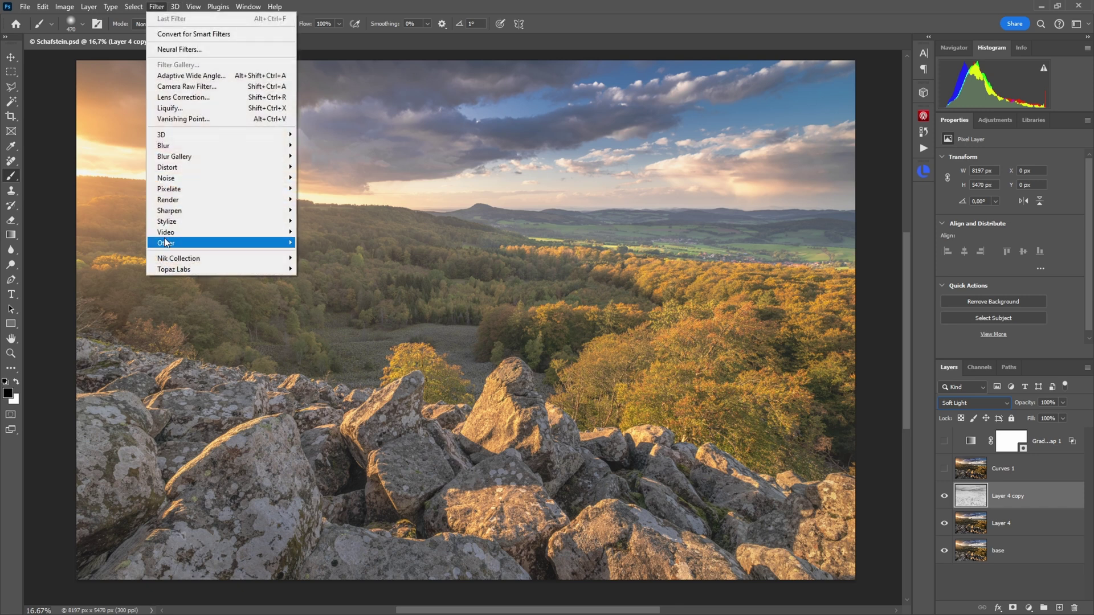
{"action": "mouse_move", "coordinate": [165, 243]}
{"action": "left_click", "coordinate": [307, 249]}
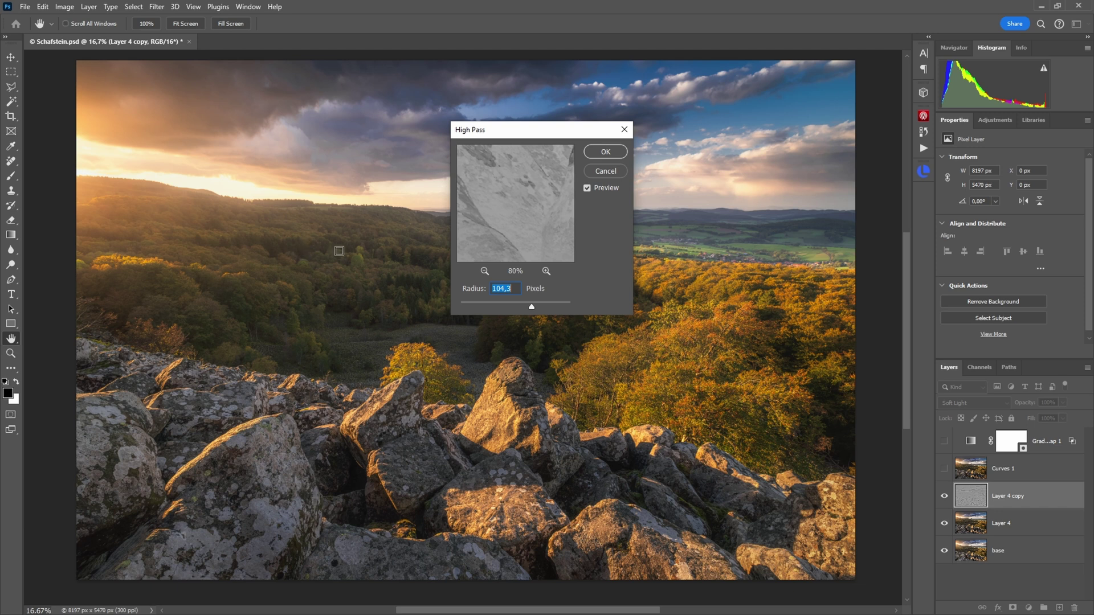
{"action": "left_click_drag", "start_coordinate": [547, 139], "coordinate": [581, 135]}
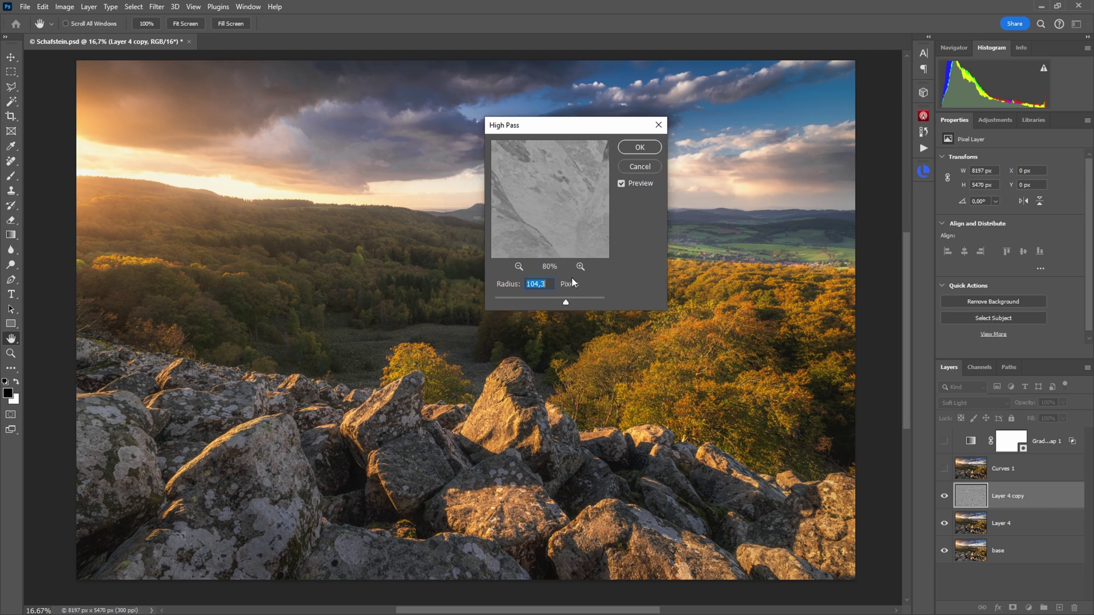
{"action": "left_click", "coordinate": [623, 183]}
{"action": "left_click", "coordinate": [623, 183]}
{"action": "mouse_move", "coordinate": [566, 303]}
{"action": "left_mouse_down"}
{"action": "mouse_move", "coordinate": [519, 303]}
{"action": "mouse_move", "coordinate": [545, 302]}
{"action": "left_mouse_up"}
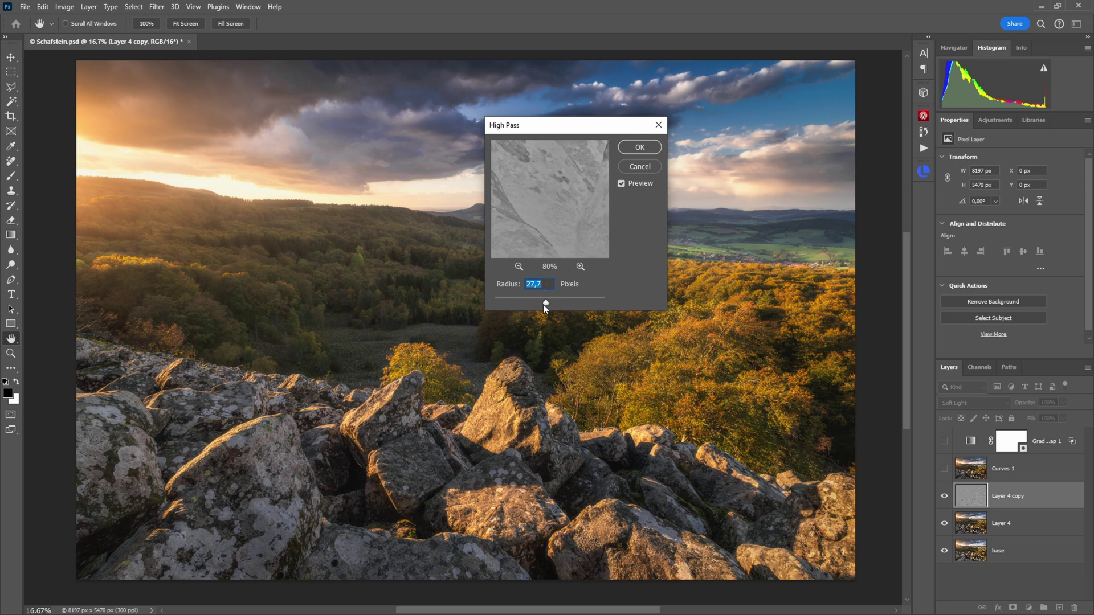
{"action": "left_click_drag", "start_coordinate": [546, 306], "coordinate": [564, 306]}
{"action": "left_click", "coordinate": [639, 147]}
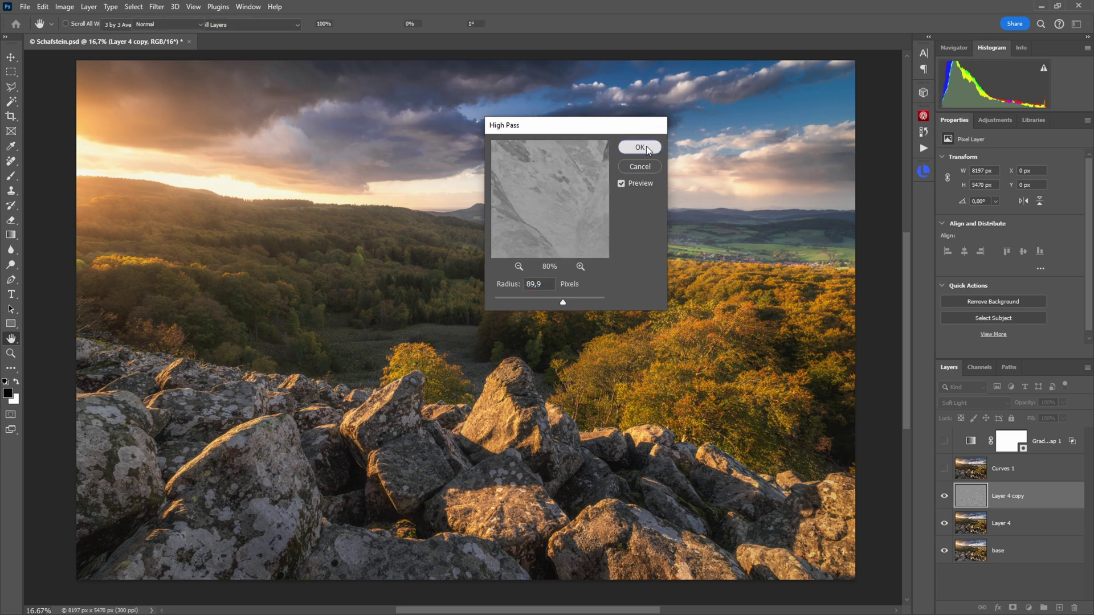
{"action": "left_click", "coordinate": [945, 496]}
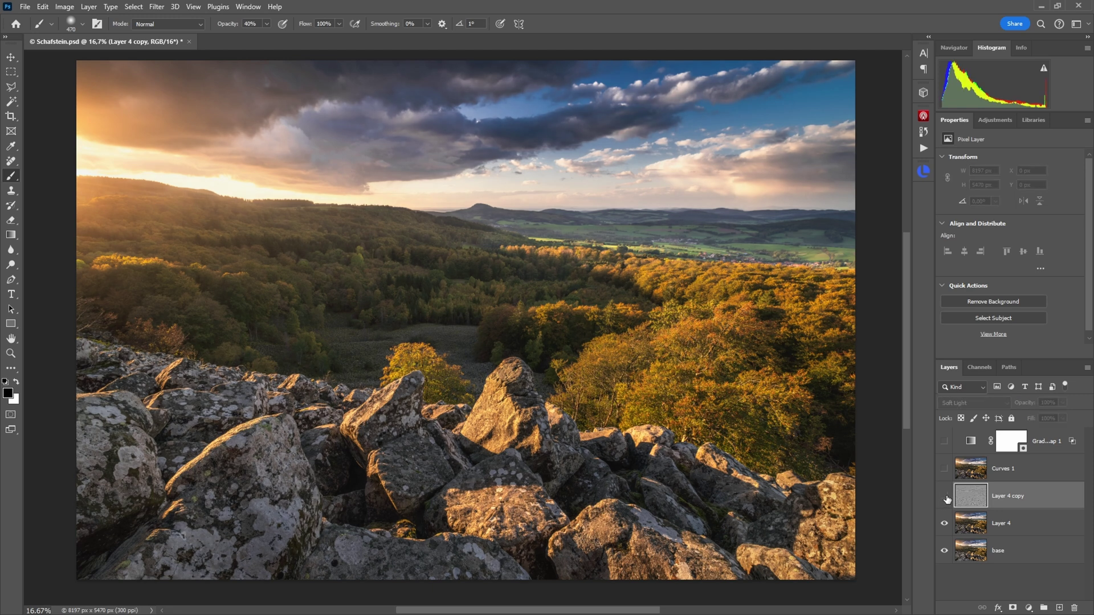
{"action": "left_click", "coordinate": [945, 497]}
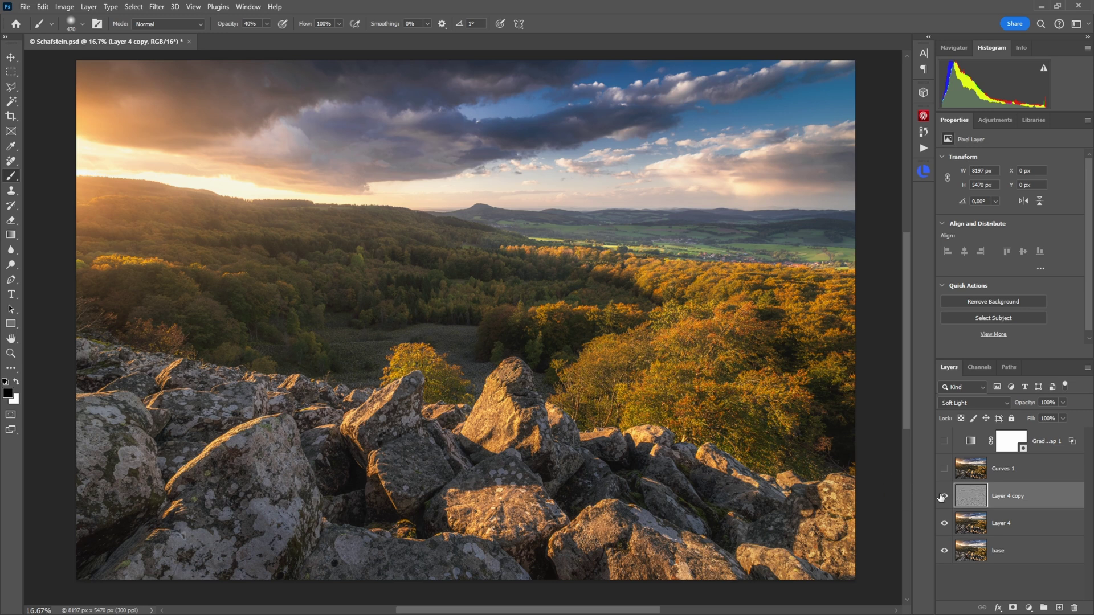
{"action": "left_click", "coordinate": [945, 498]}
{"action": "left_click", "coordinate": [945, 498]}
{"action": "scroll", "coordinate": [538, 237], "scroll_direction": "down", "scroll_amount": 1}
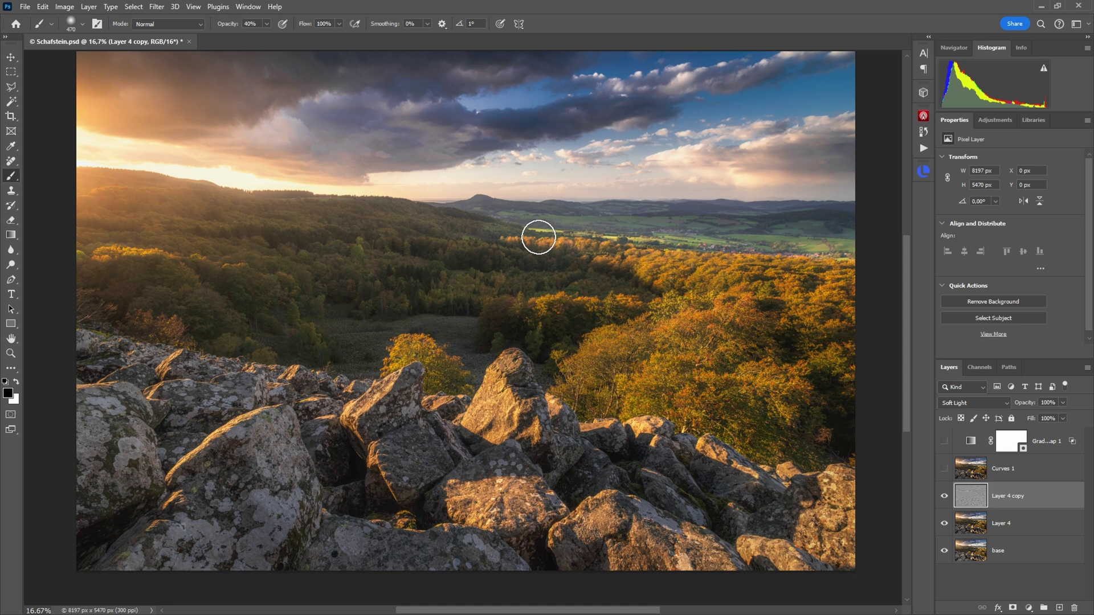
{"action": "mouse_move", "coordinate": [503, 390]}
{"action": "left_mouse_down"}
{"action": "mouse_move", "coordinate": [670, 372]}
{"action": "mouse_move", "coordinate": [543, 405]}
{"action": "mouse_move", "coordinate": [610, 369]}
{"action": "left_mouse_up"}
{"action": "left_click", "coordinate": [543, 406]}
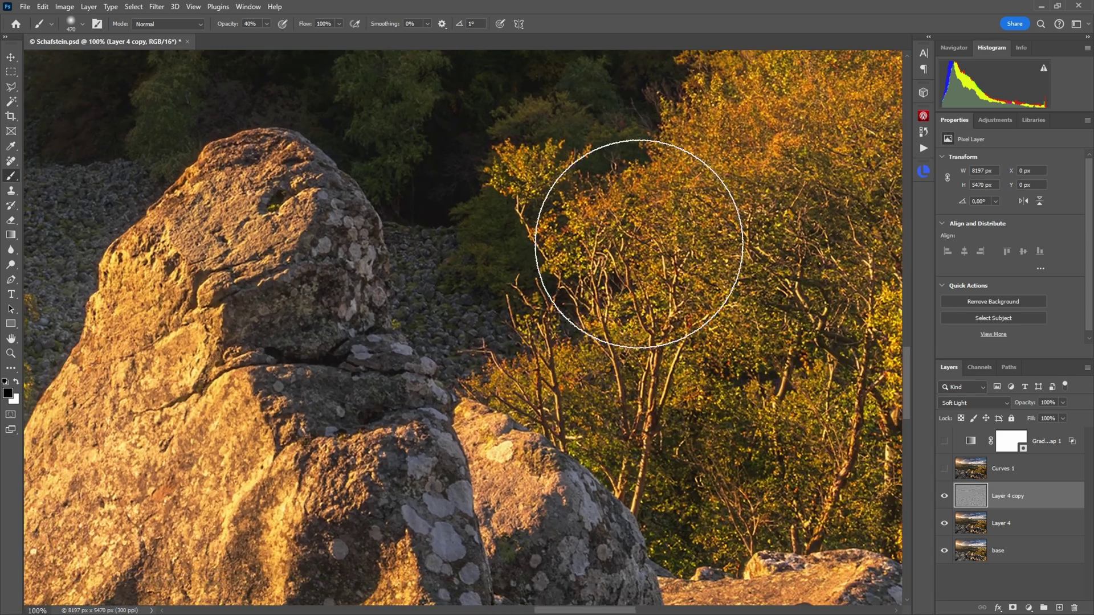
{"action": "left_click", "coordinate": [944, 496]}
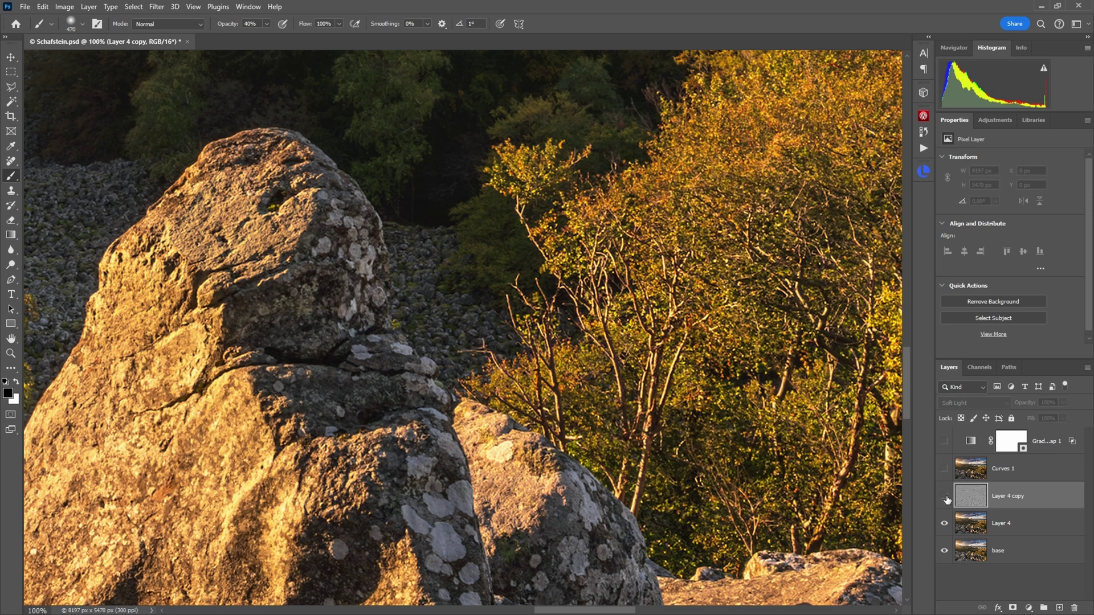
{"action": "left_click", "coordinate": [944, 495]}
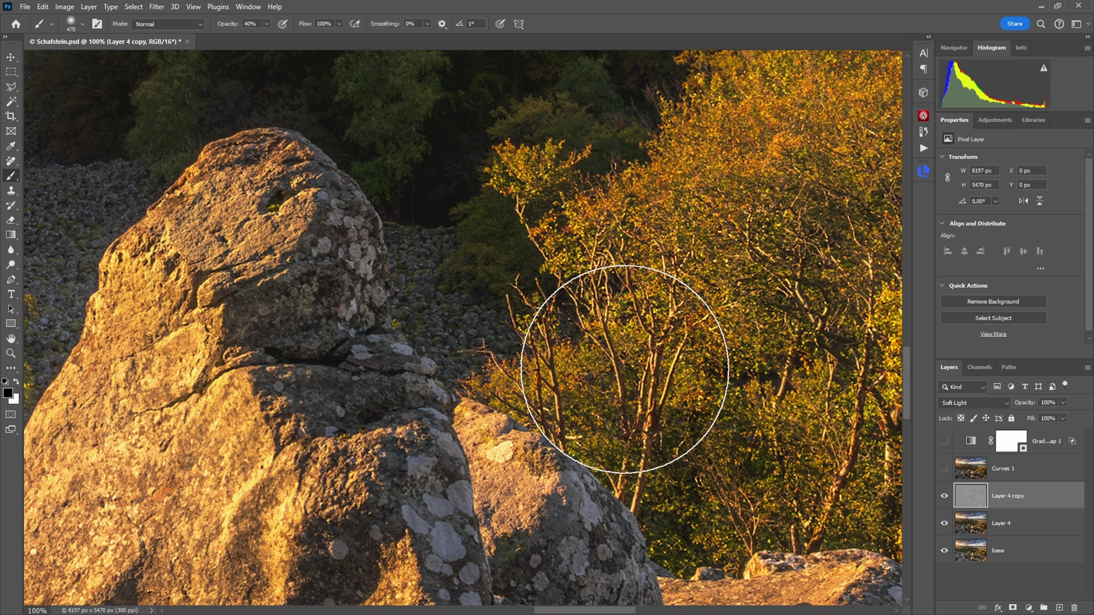
{"action": "scroll", "coordinate": [493, 374], "scroll_direction": "down", "scroll_amount": 3}
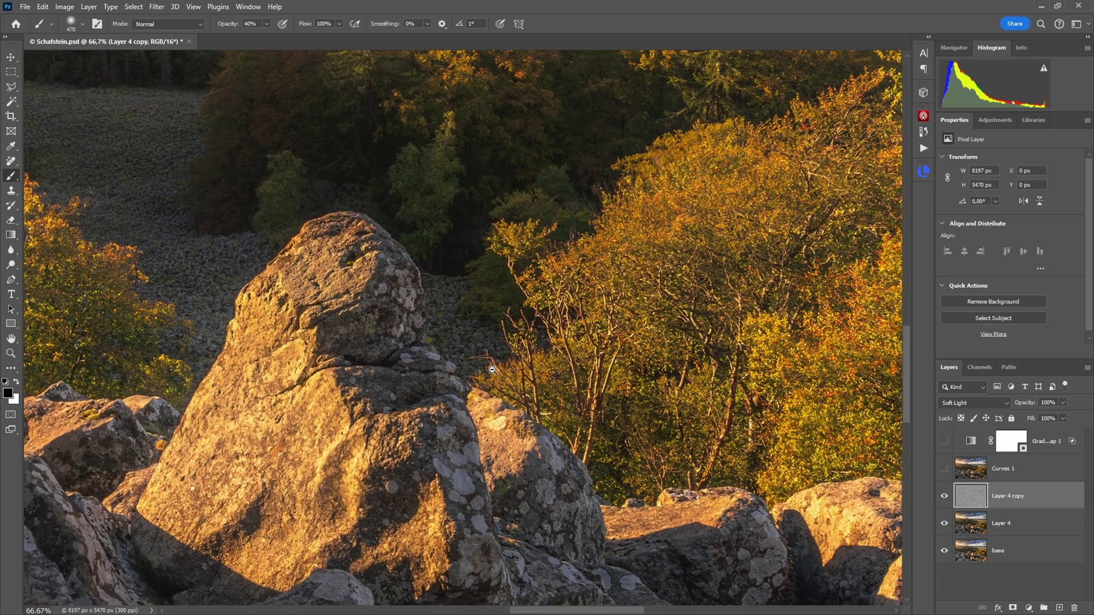
{"action": "scroll", "coordinate": [492, 370], "scroll_direction": "down", "scroll_amount": 3}
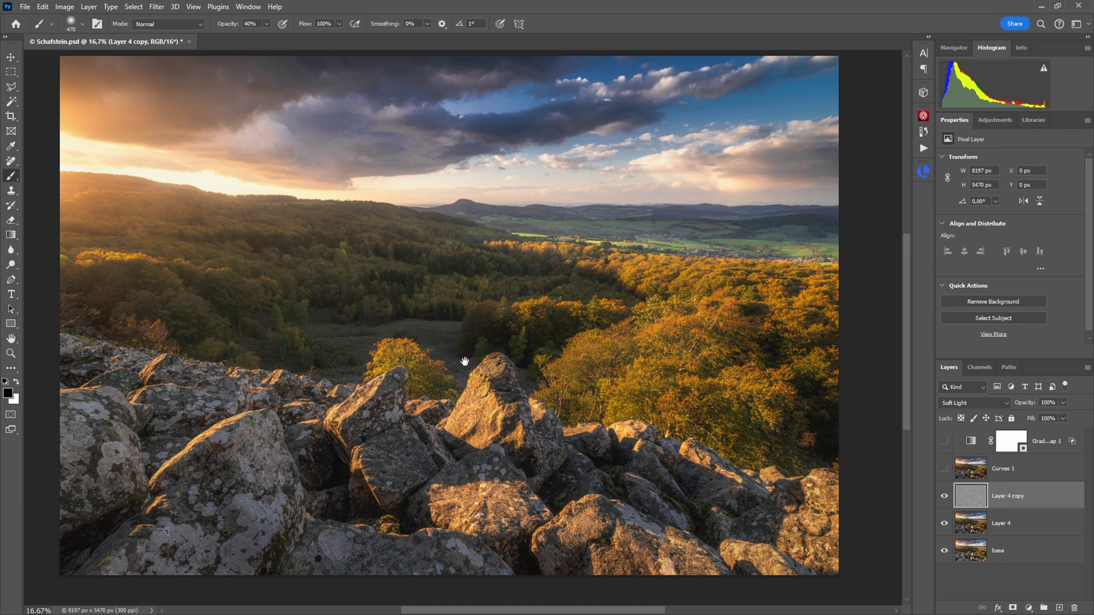
{"action": "left_click_drag", "start_coordinate": [464, 361], "coordinate": [486, 371]}
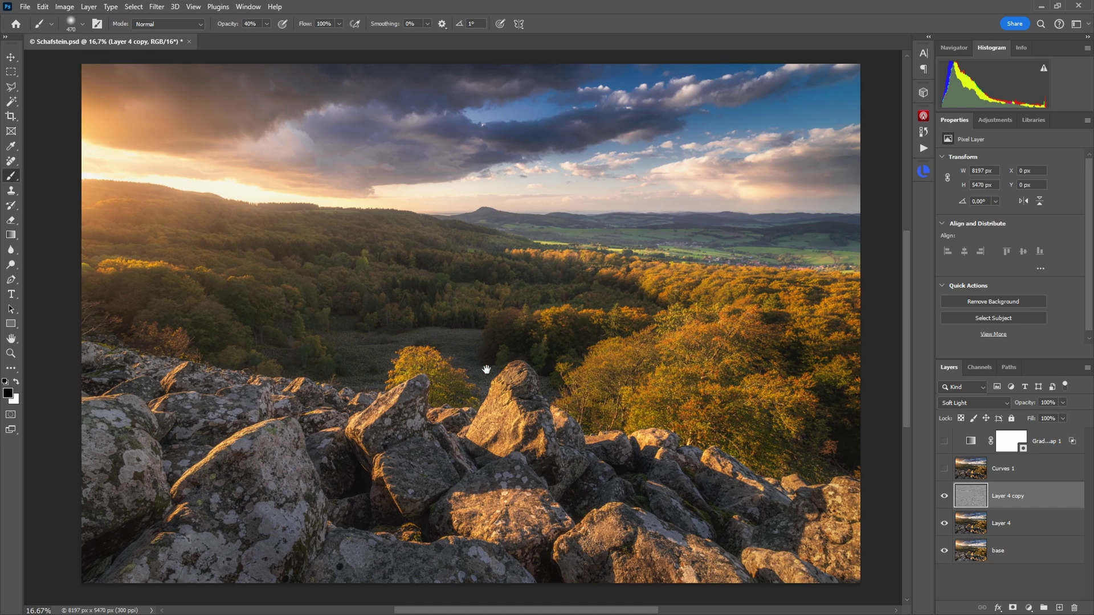
- Add a black hide-all mask to Layer 4 copy and set up a large white brush at 30% opacity
{"action": "left_click", "coordinate": [1012, 609], "text": "alt"}
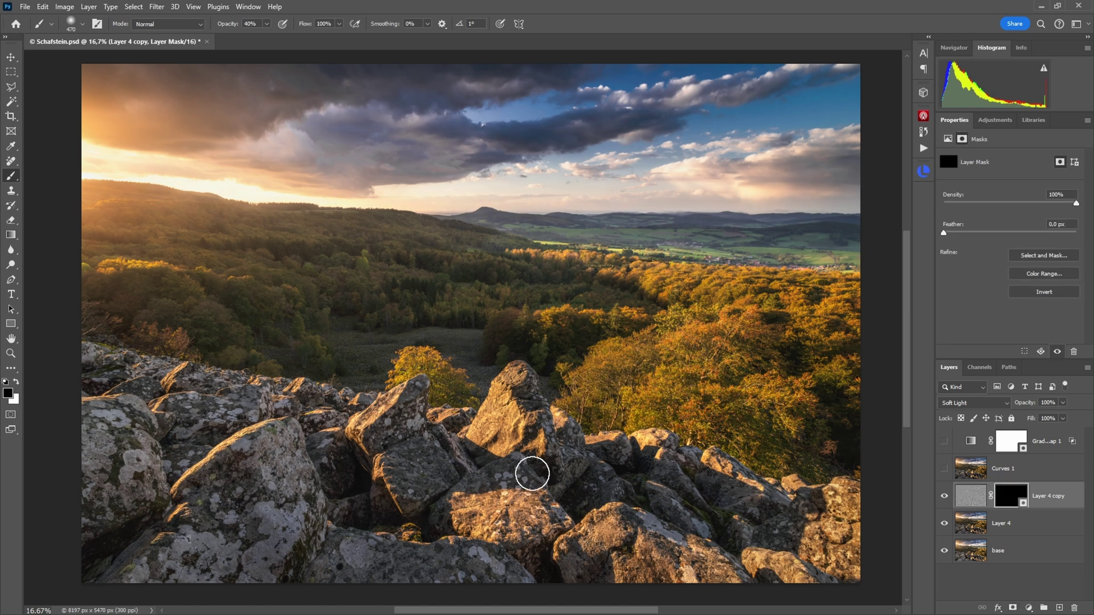
{"action": "left_click_drag", "start_coordinate": [461, 516], "coordinate": [490, 496]}
{"action": "key", "text": "x"}
{"action": "key", "text": "3"}
- Reveal the effect over the lower rocks and the left forest strip, then compare with the layer hidden
{"action": "left_click_drag", "start_coordinate": [383, 525], "coordinate": [655, 527]}
{"action": "left_click_drag", "start_coordinate": [794, 525], "coordinate": [775, 525]}
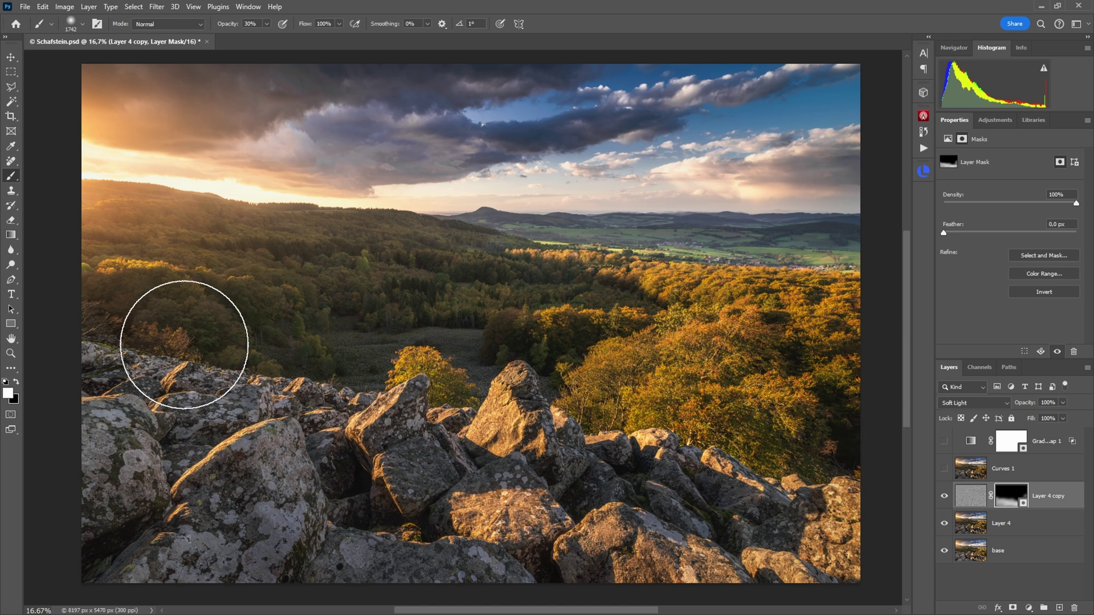
{"action": "mouse_move", "coordinate": [92, 291]}
{"action": "left_mouse_down"}
{"action": "mouse_move", "coordinate": [81, 214]}
{"action": "mouse_move", "coordinate": [105, 234]}
{"action": "mouse_move", "coordinate": [114, 190]}
{"action": "left_mouse_up"}
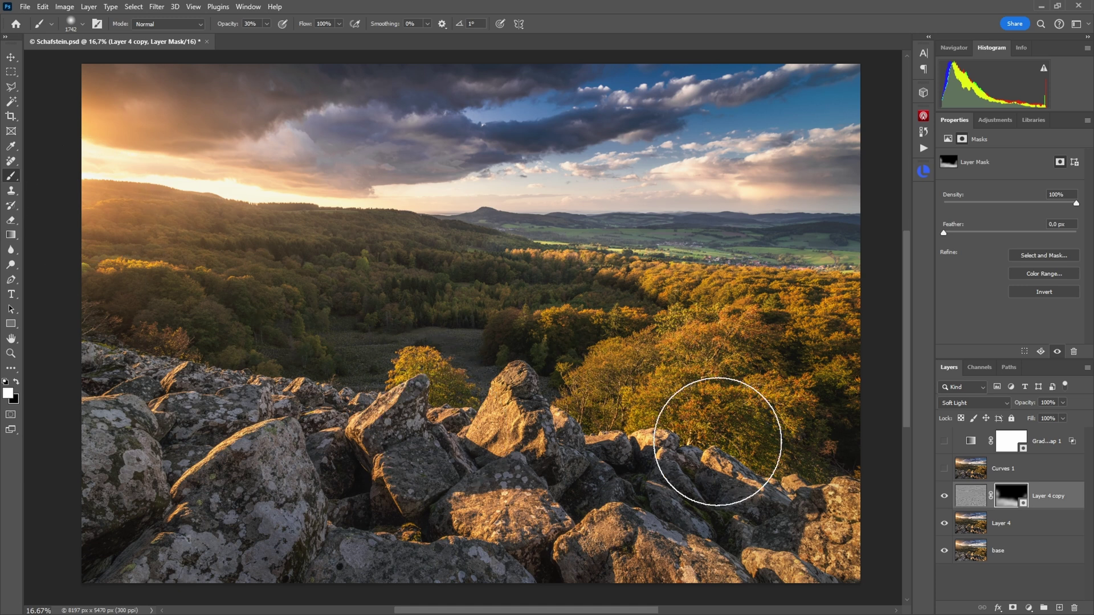
{"action": "left_click", "coordinate": [944, 496]}
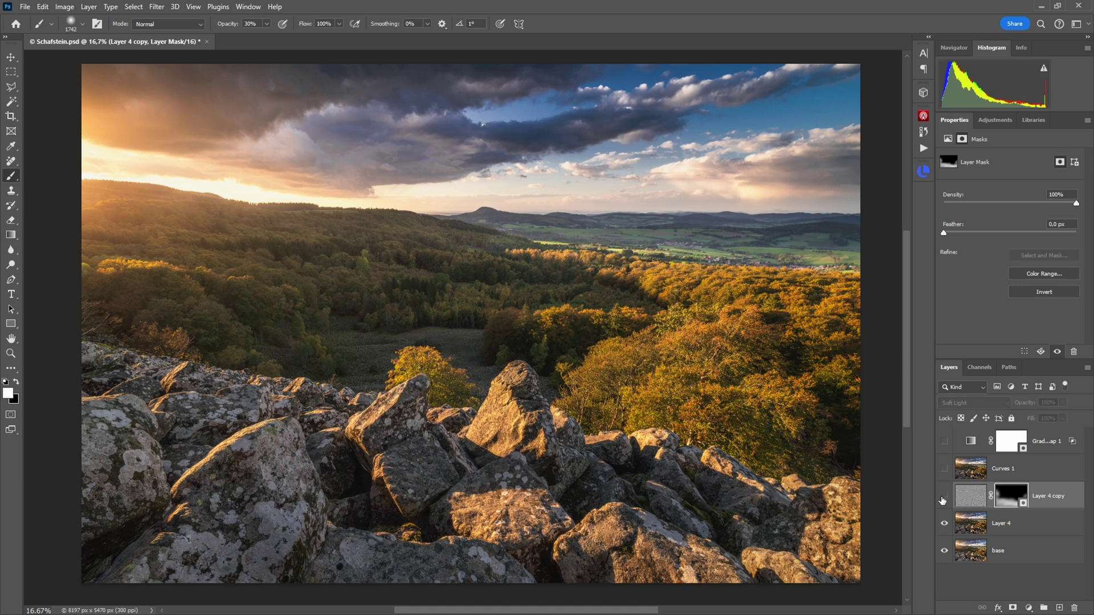
{"action": "left_click", "coordinate": [942, 499]}
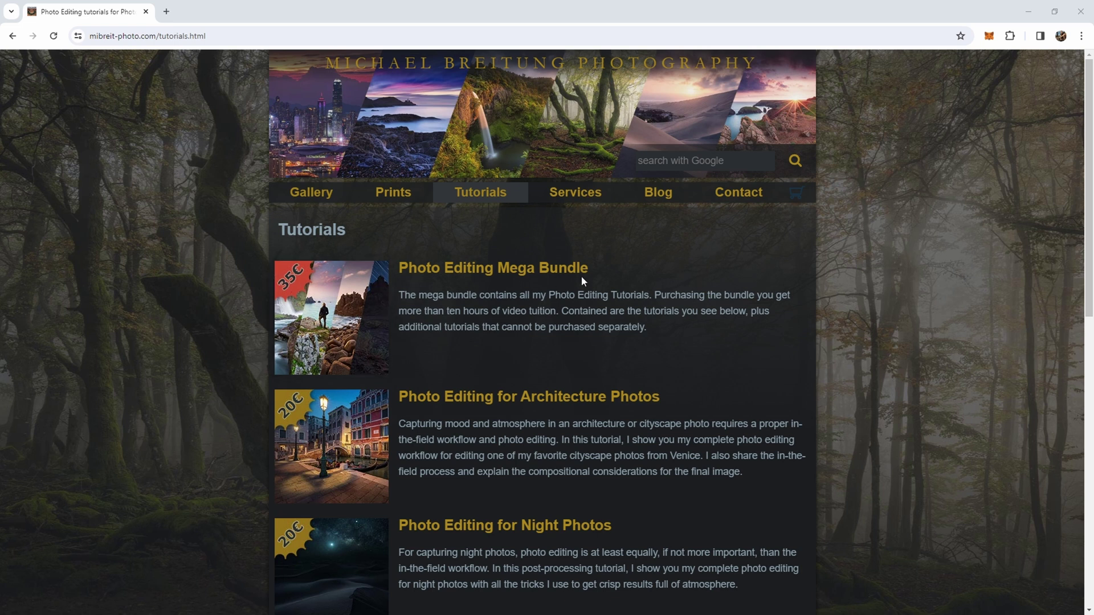
- Scroll through the mibreit-photo.com Tutorials page and return to the top
{"action": "scroll", "coordinate": [572, 296], "scroll_direction": "down", "scroll_amount": 3}
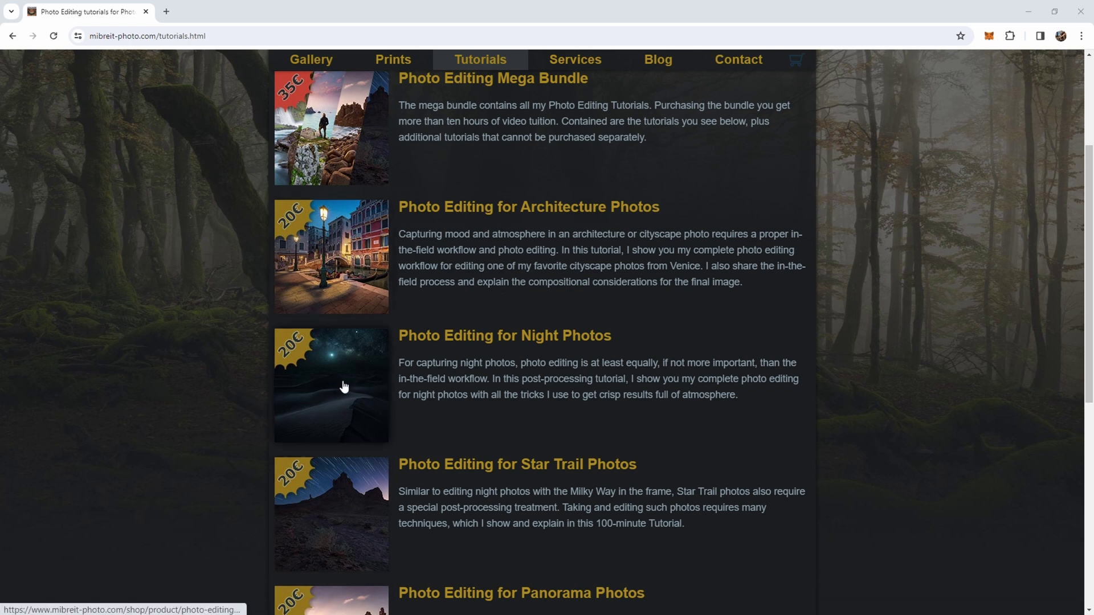
{"action": "scroll", "coordinate": [344, 317], "scroll_direction": "up", "scroll_amount": 3}
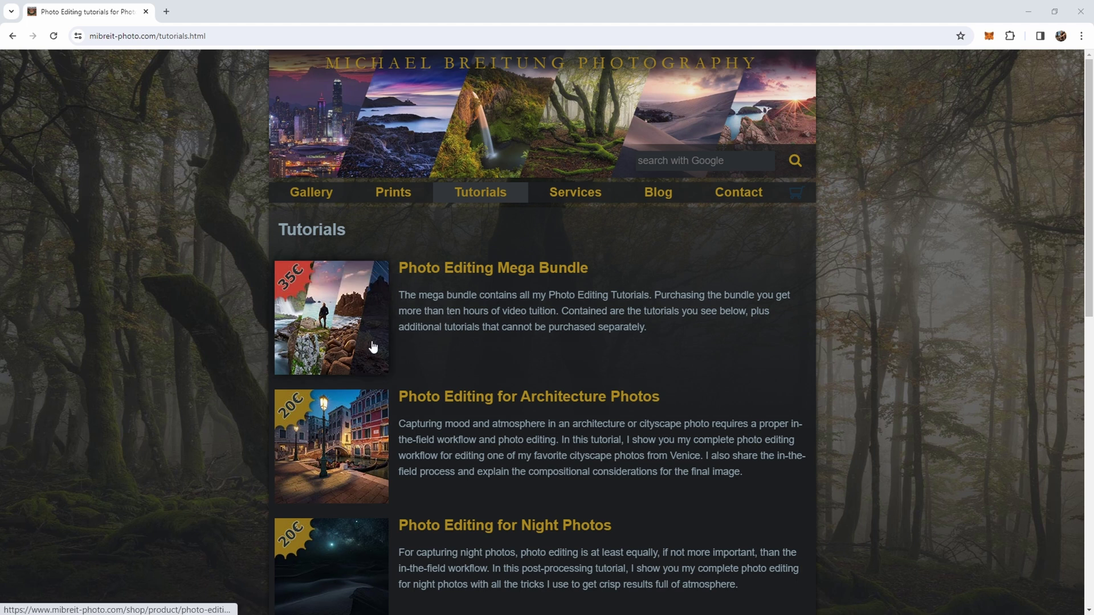
{"action": "scroll", "coordinate": [399, 351], "scroll_direction": "down", "scroll_amount": 2}
{"action": "scroll", "coordinate": [517, 361], "scroll_direction": "up", "scroll_amount": 2}
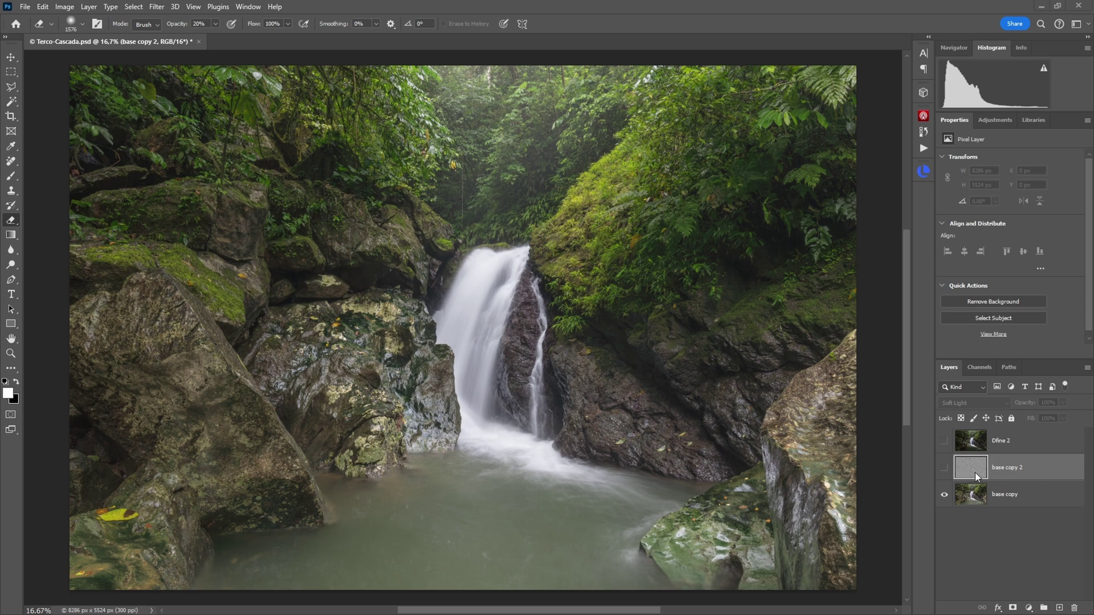
- Turn on the soft-light base copy 2 layer and bring the dense foliage into view
{"action": "left_click", "coordinate": [944, 467]}
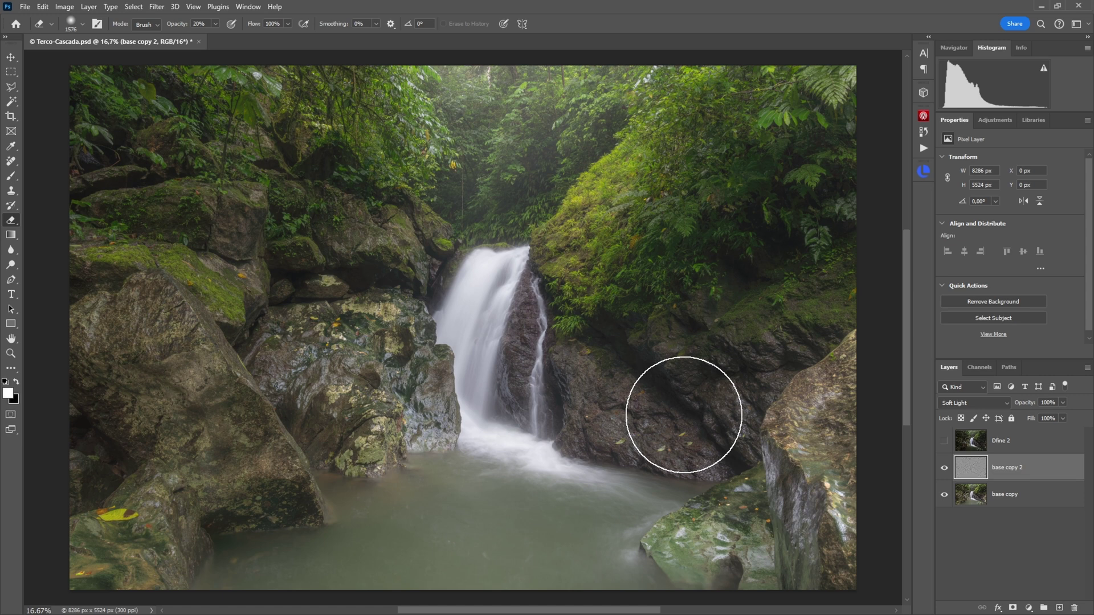
{"action": "scroll", "coordinate": [726, 420], "scroll_direction": "down", "scroll_amount": 1}
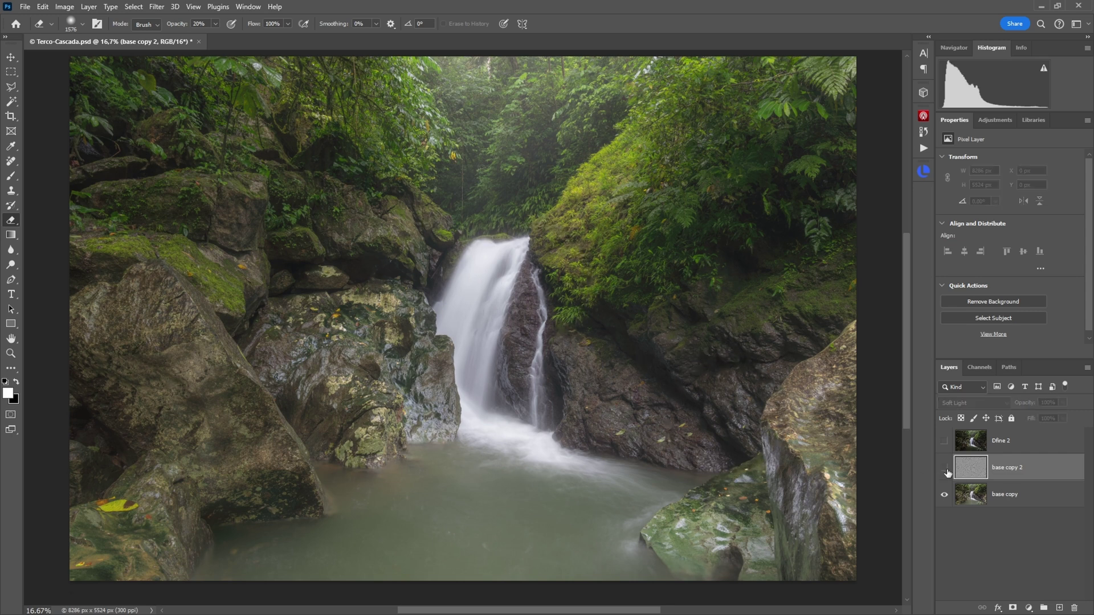
{"action": "scroll", "coordinate": [660, 385], "scroll_direction": "up", "scroll_amount": 8}
{"action": "scroll", "coordinate": [767, 385], "scroll_direction": "down", "scroll_amount": 6}
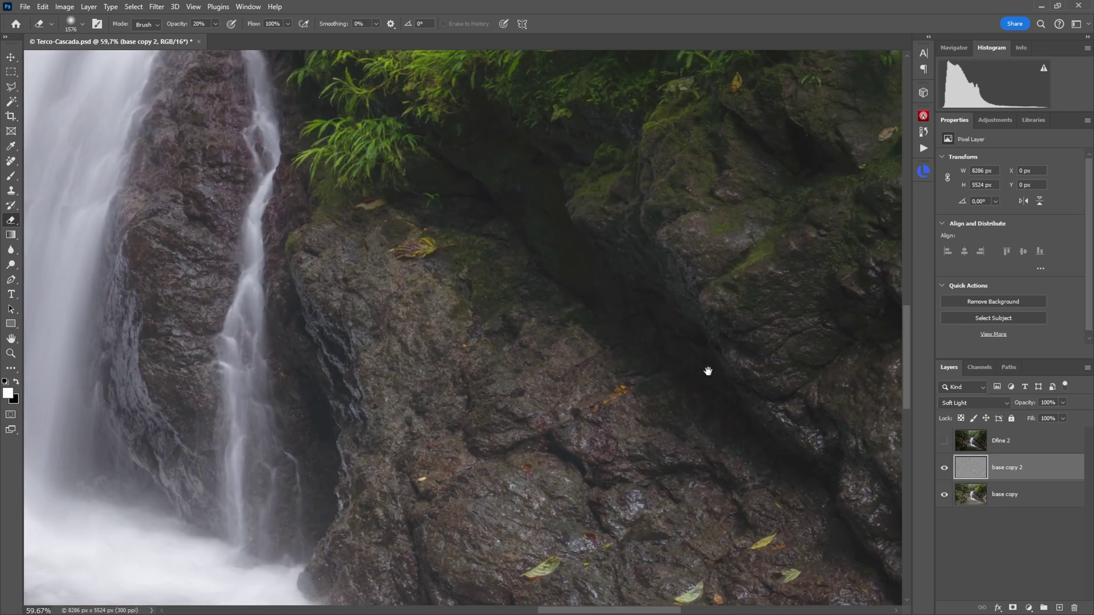
{"action": "scroll", "coordinate": [747, 221], "scroll_direction": "up", "scroll_amount": 3}
{"action": "scroll", "coordinate": [747, 221], "scroll_direction": "up", "scroll_amount": 1}
{"action": "left_click_drag", "start_coordinate": [747, 222], "coordinate": [627, 456]}
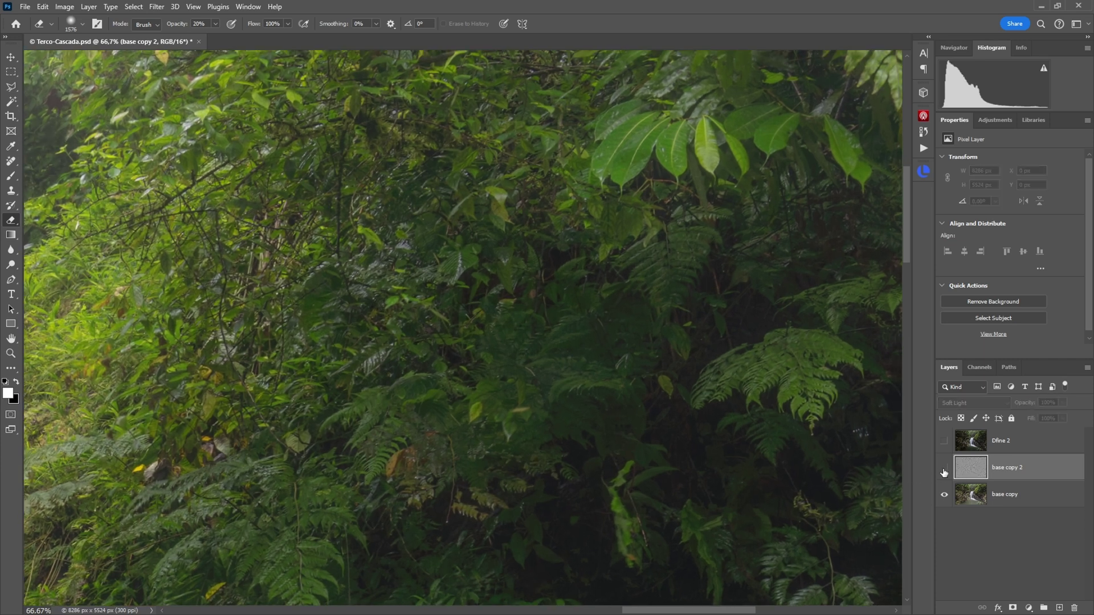
- Zoom out, zoom in on the upper cliff foliage, then zoom back out to the whole image
{"action": "left_click", "coordinate": [463, 362], "text": "ctrl+alt"}
{"action": "left_click", "coordinate": [463, 361], "text": "ctrl+alt"}
{"action": "left_click", "coordinate": [463, 362], "text": "ctrl+alt"}
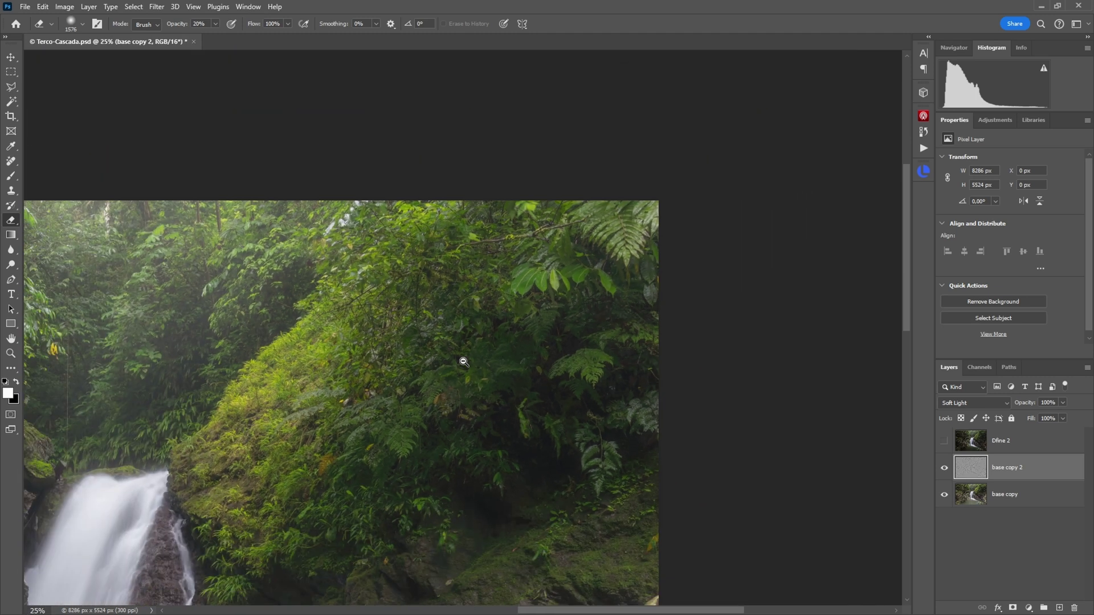
{"action": "left_click", "coordinate": [463, 362], "text": "ctrl+alt"}
{"action": "left_click_drag", "start_coordinate": [463, 362], "coordinate": [627, 307]}
{"action": "left_click", "coordinate": [641, 291], "text": "ctrl+alt"}
{"action": "left_click", "coordinate": [641, 291], "text": "ctrl+alt"}
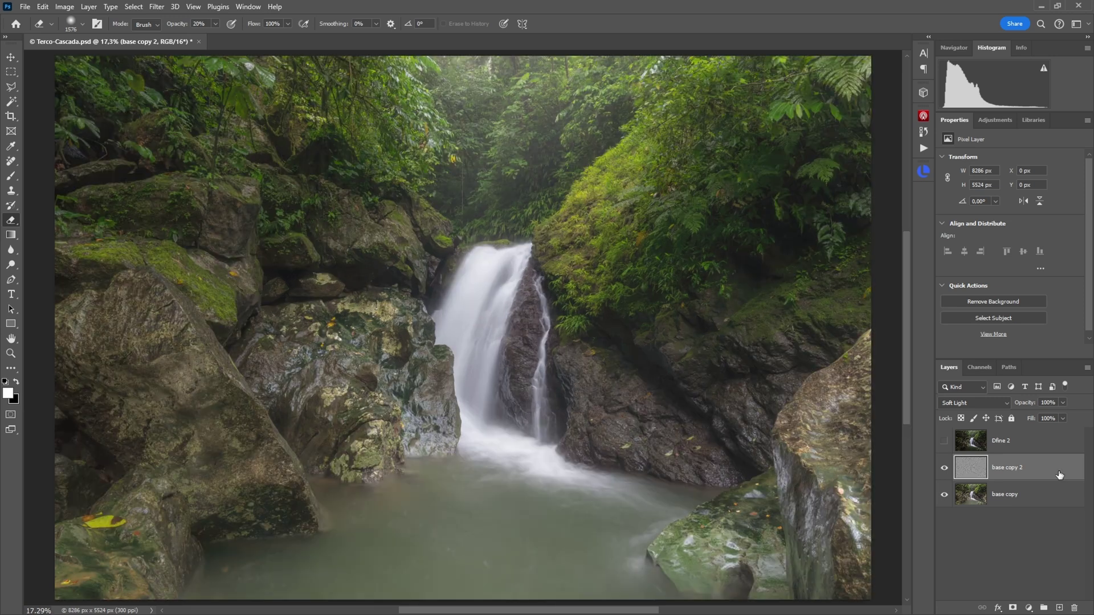
- Add a Curves layer clipped to base copy 2, pulling input 127 down to output 77
{"action": "left_click", "coordinate": [1029, 609]}
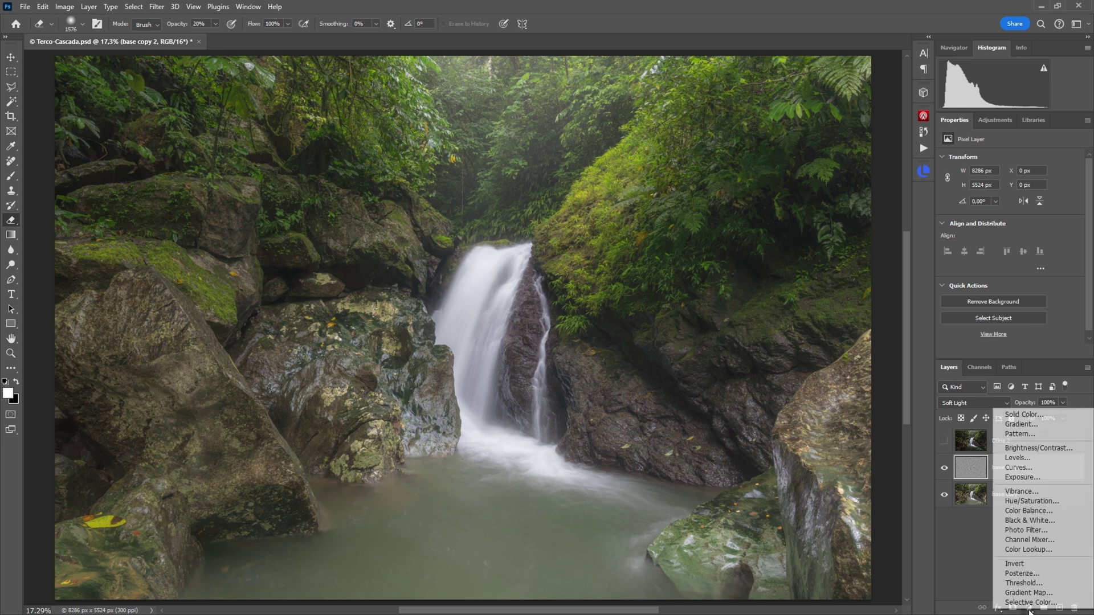
{"action": "left_click", "coordinate": [1033, 468]}
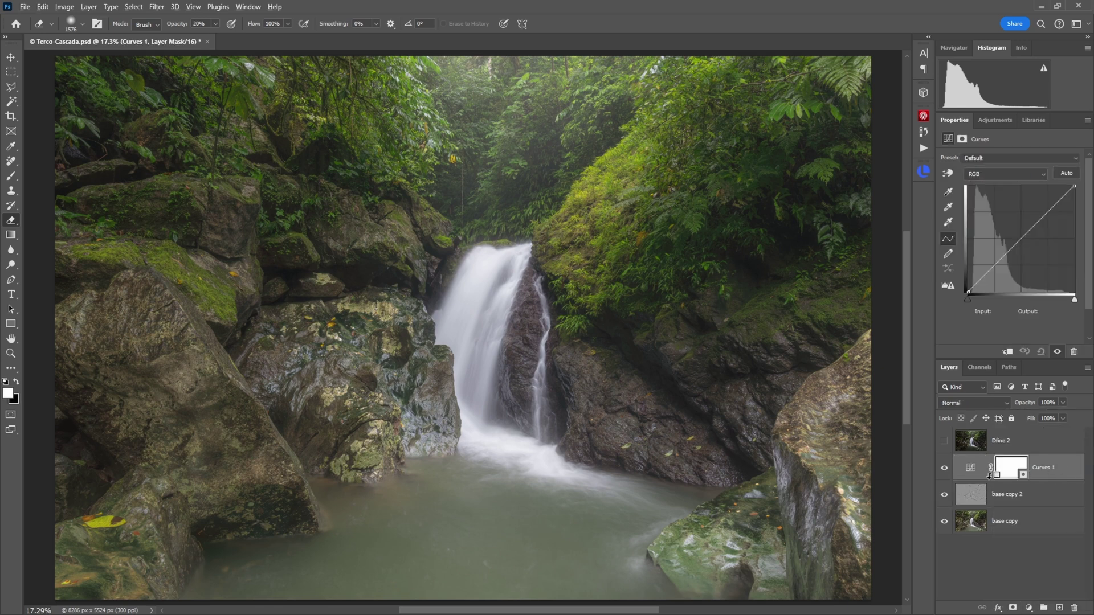
{"action": "left_click_drag", "start_coordinate": [989, 477], "coordinate": [996, 477]}
{"action": "left_click", "coordinate": [995, 477], "text": "alt"}
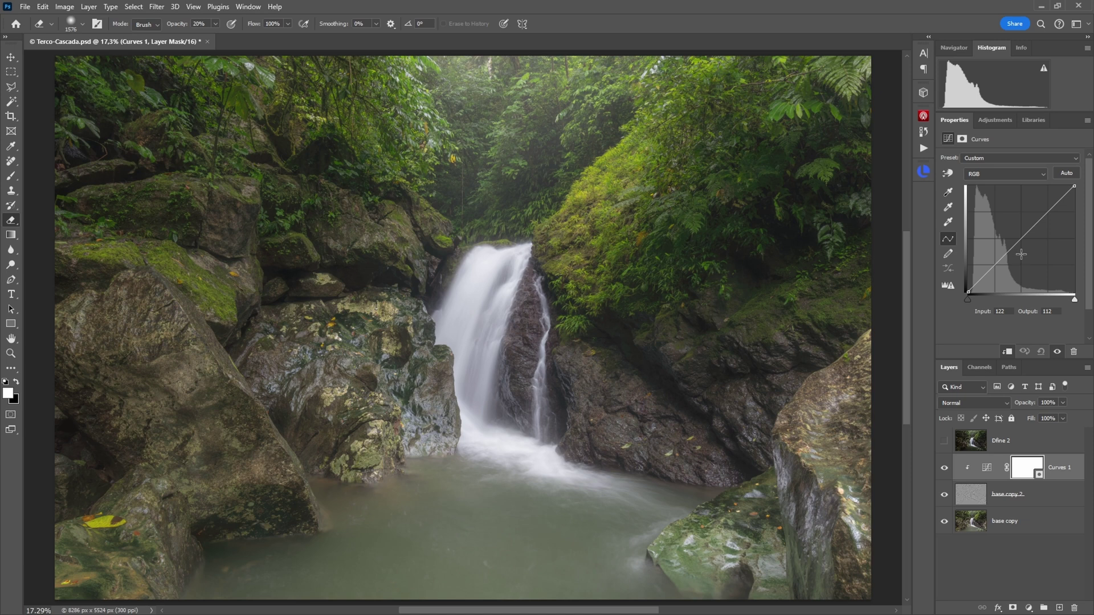
{"action": "left_click_drag", "start_coordinate": [1021, 251], "coordinate": [1022, 261]}
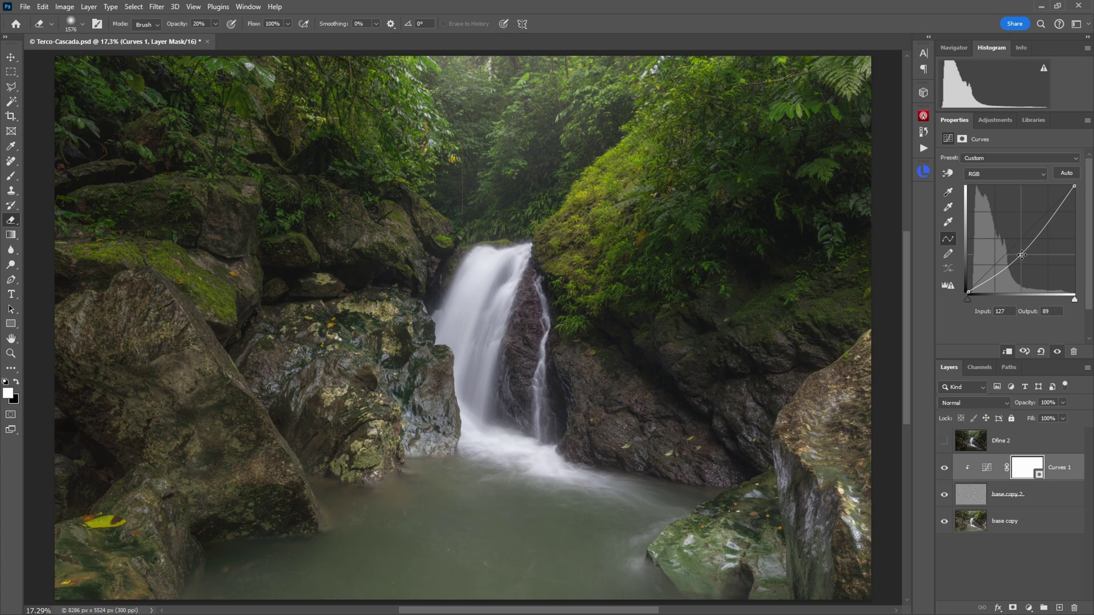
{"action": "left_click_drag", "start_coordinate": [1022, 255], "coordinate": [1021, 260]}
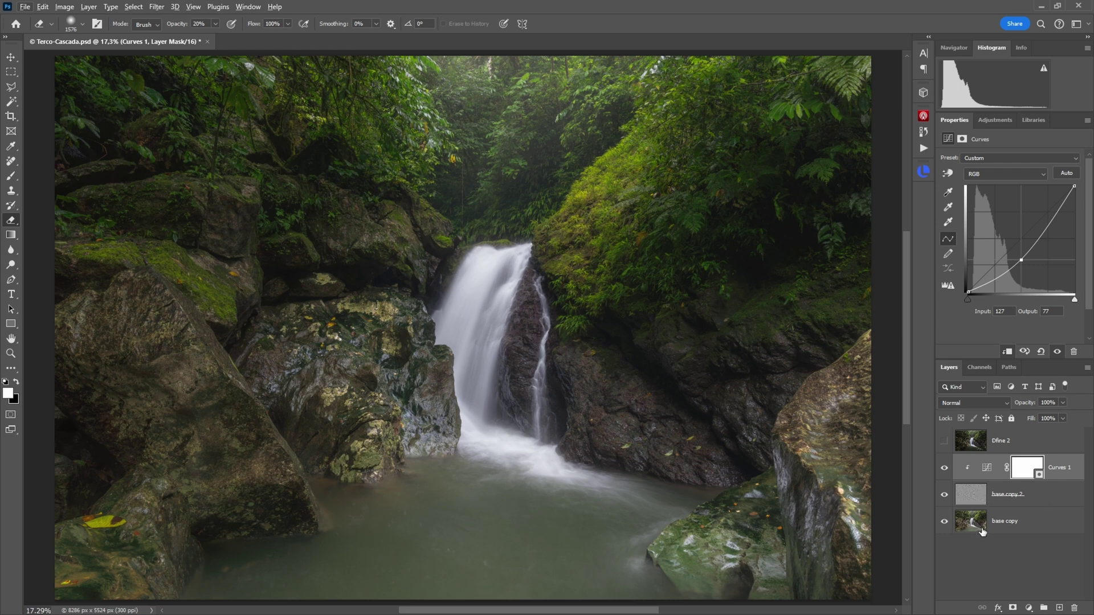
- Add a layer mask to base copy 2 and mask the soft-light effect off the waterfall with a ~1096 px brush
{"action": "left_click", "coordinate": [1017, 495]}
{"action": "key", "text": "b"}
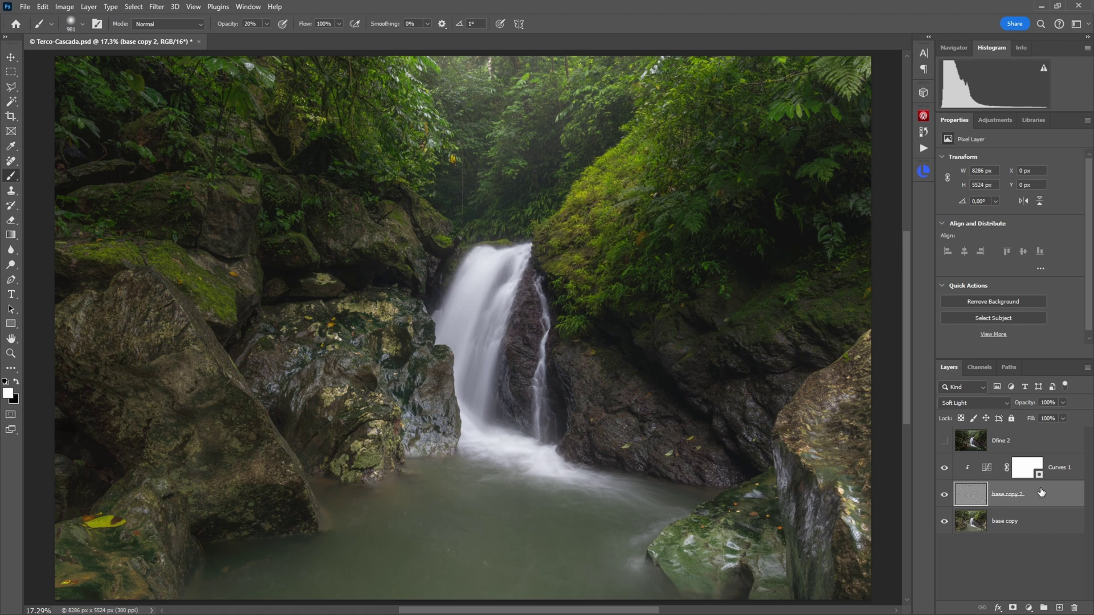
{"action": "left_click", "coordinate": [1014, 608]}
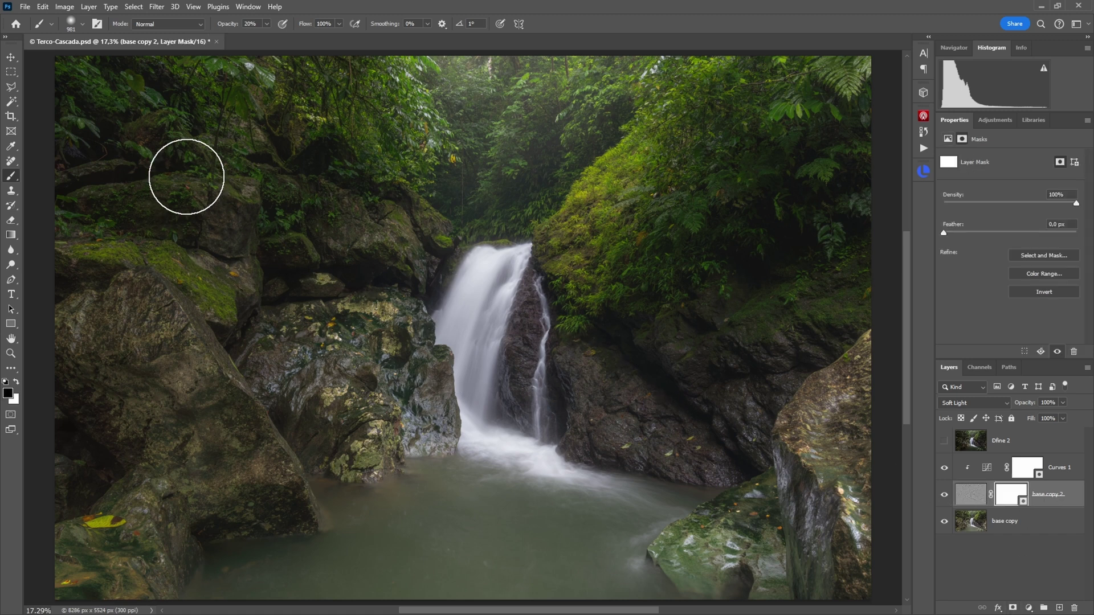
{"action": "right_click", "coordinate": [476, 342], "text": "alt"}
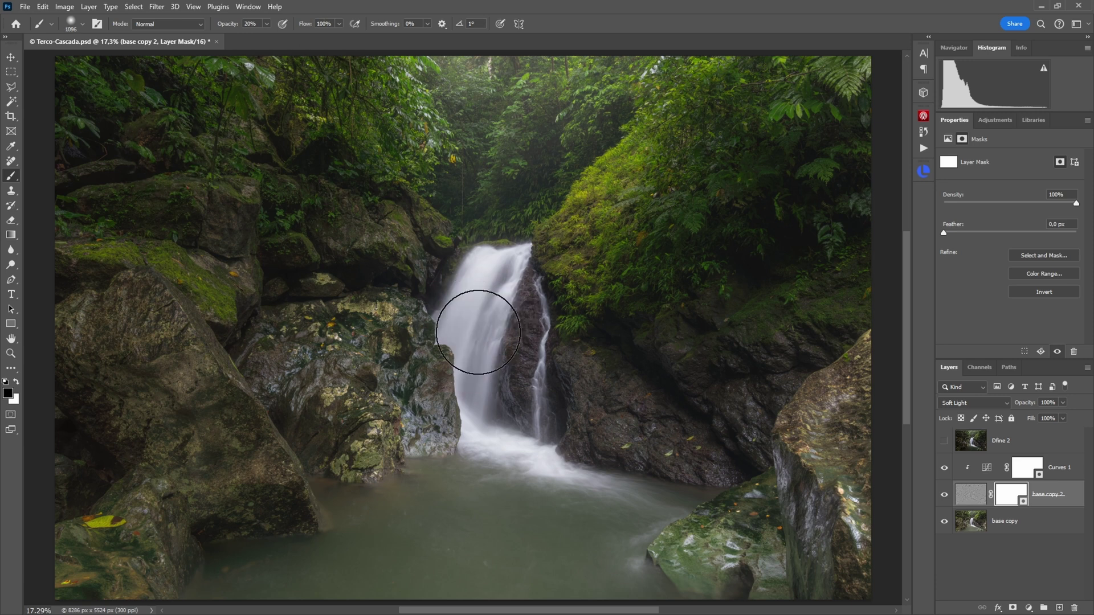
{"action": "mouse_move", "coordinate": [484, 325]}
{"action": "left_mouse_down"}
{"action": "mouse_move", "coordinate": [502, 270]}
{"action": "mouse_move", "coordinate": [466, 338]}
{"action": "mouse_move", "coordinate": [486, 424]}
{"action": "mouse_move", "coordinate": [617, 471]}
{"action": "mouse_move", "coordinate": [539, 448]}
{"action": "mouse_move", "coordinate": [497, 279]}
{"action": "mouse_move", "coordinate": [529, 241]}
{"action": "mouse_move", "coordinate": [463, 349]}
{"action": "mouse_move", "coordinate": [457, 415]}
{"action": "mouse_move", "coordinate": [500, 277]}
{"action": "mouse_move", "coordinate": [502, 447]}
{"action": "left_mouse_up"}
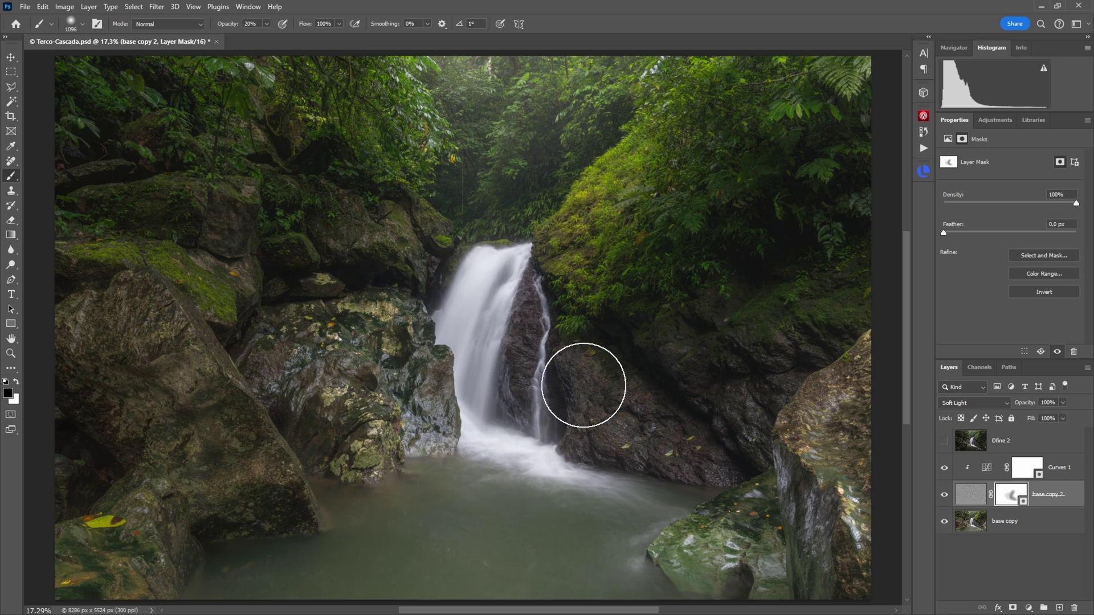
- Enlarge the brush to about 1629 px, keep masking, and zoom out to fit the whole scene
{"action": "left_click_drag", "start_coordinate": [571, 334], "coordinate": [584, 391]}
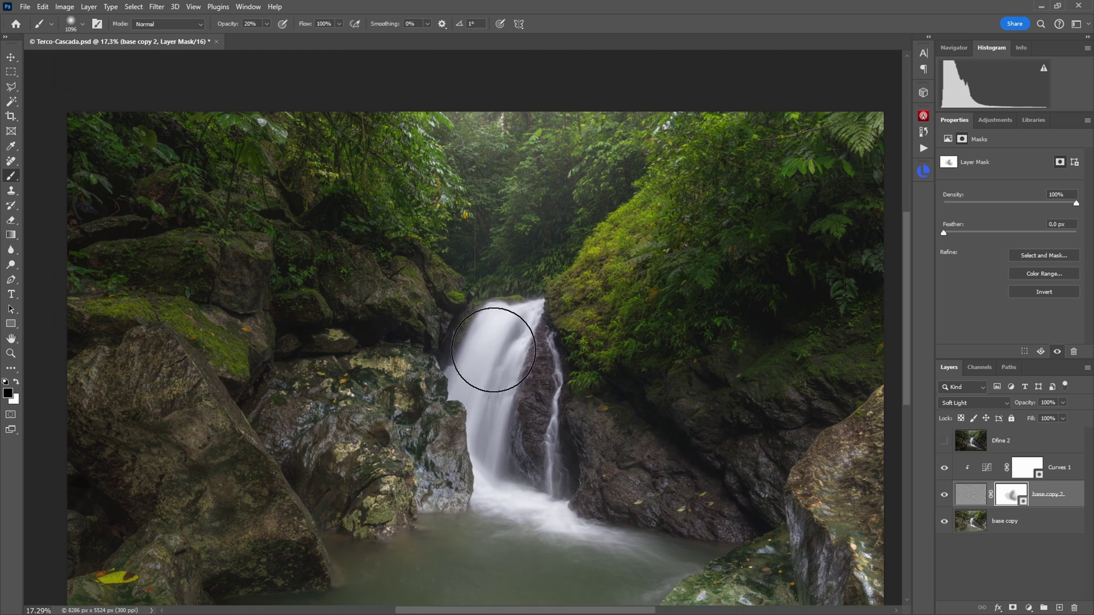
{"action": "left_click_drag", "start_coordinate": [496, 255], "coordinate": [527, 259]}
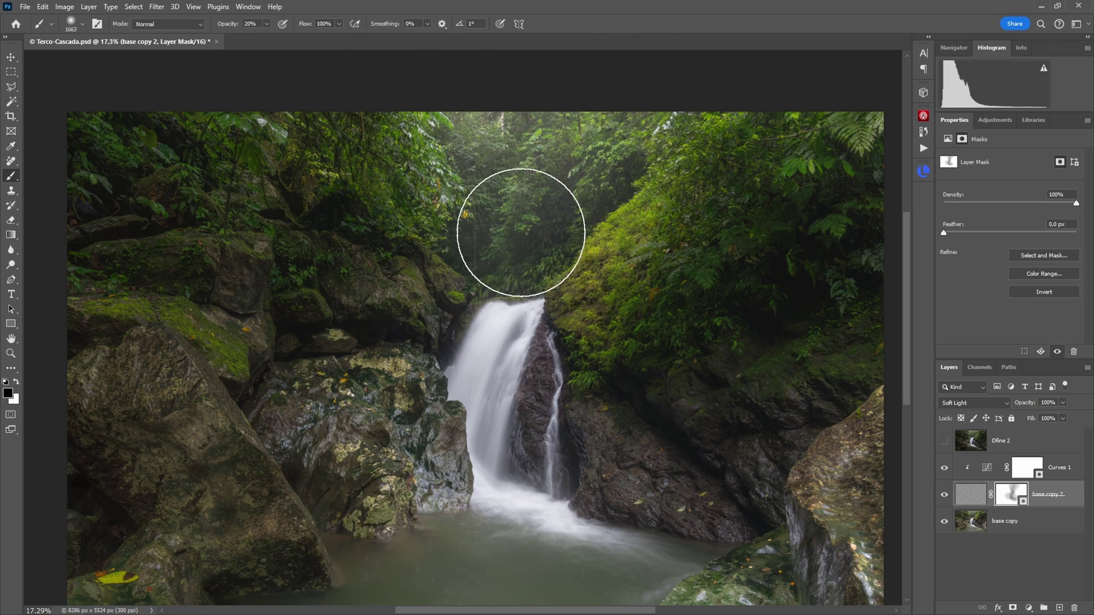
{"action": "left_click_drag", "start_coordinate": [480, 430], "coordinate": [484, 359]}
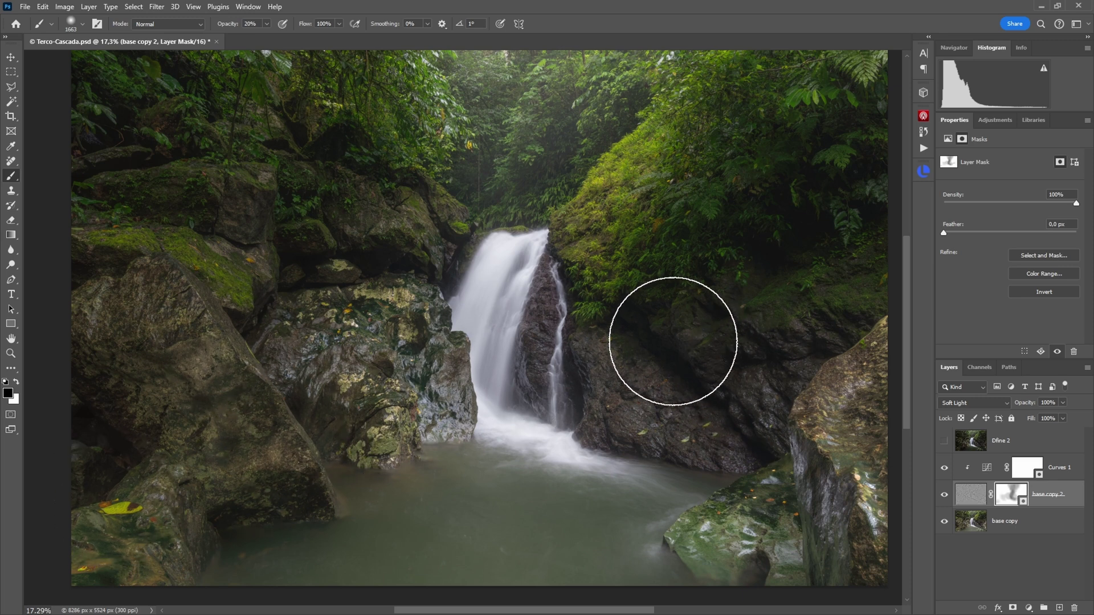
{"action": "left_click", "coordinate": [500, 274], "text": "ctrl+alt"}
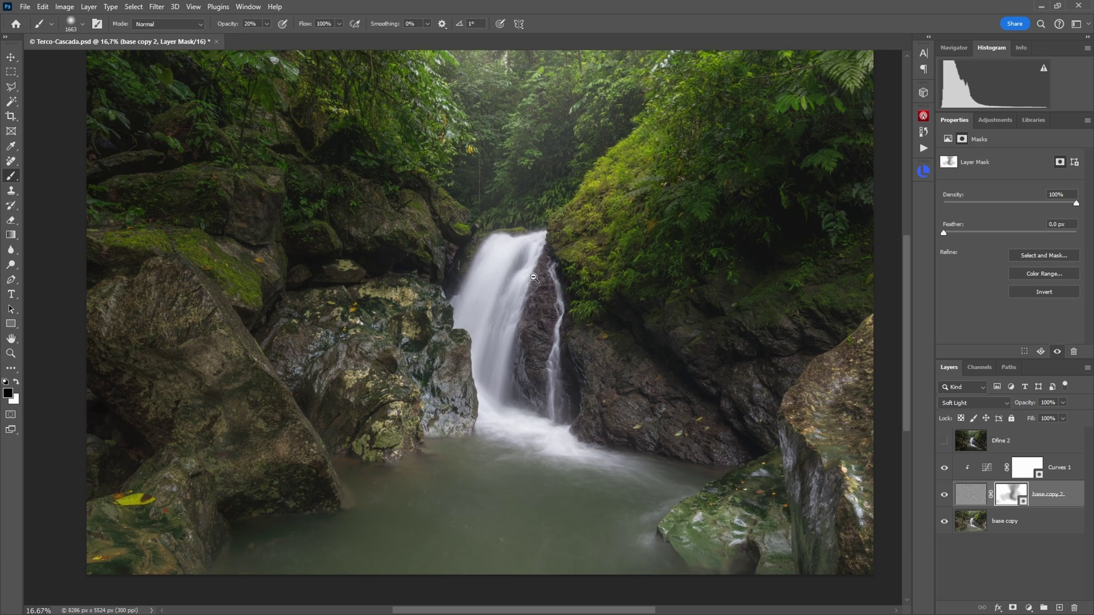
{"action": "mouse_move", "coordinate": [523, 277]}
{"action": "left_mouse_down"}
{"action": "mouse_move", "coordinate": [491, 310]}
{"action": "mouse_move", "coordinate": [511, 283]}
{"action": "left_mouse_up"}
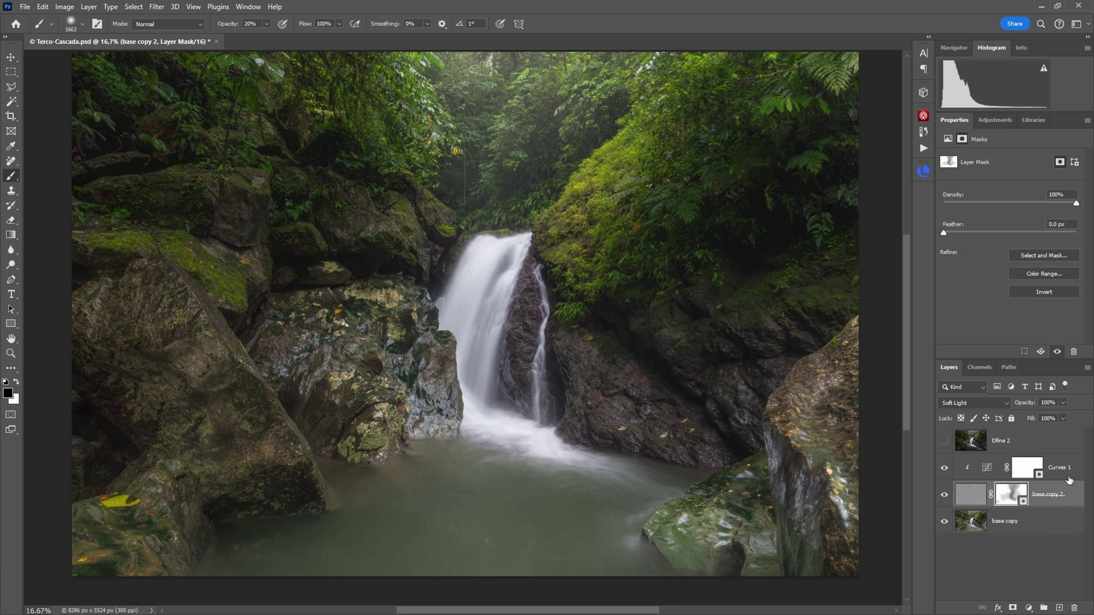
- Add a new Soft Light Layer 1 above Curves 1 and prepare a black brush at 10% opacity
{"action": "left_click", "coordinate": [1069, 478]}
{"action": "left_click", "coordinate": [1058, 608]}
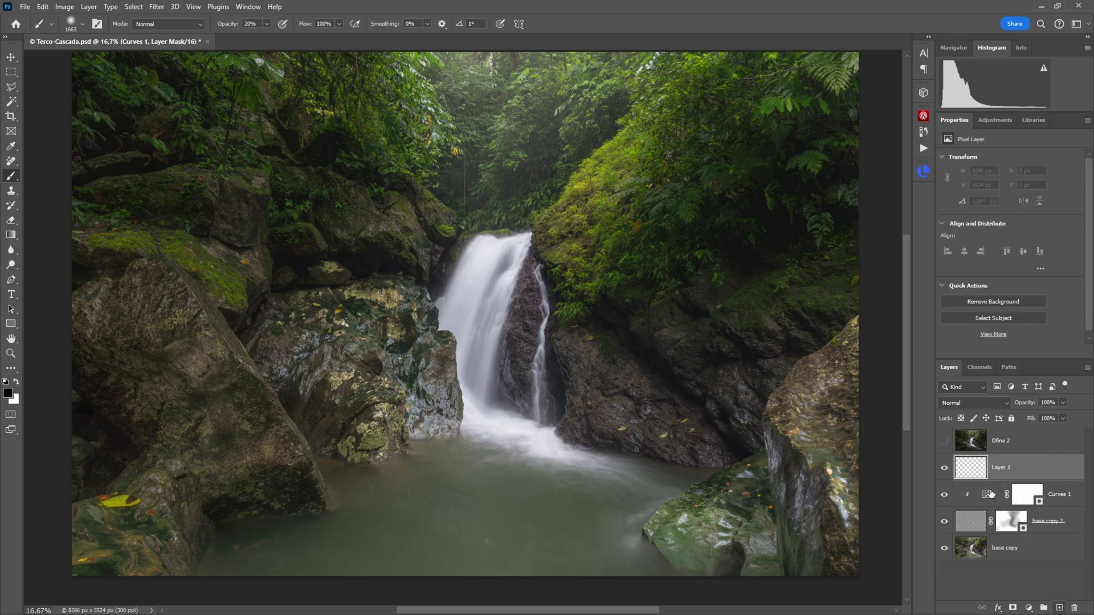
{"action": "left_click", "coordinate": [994, 404]}
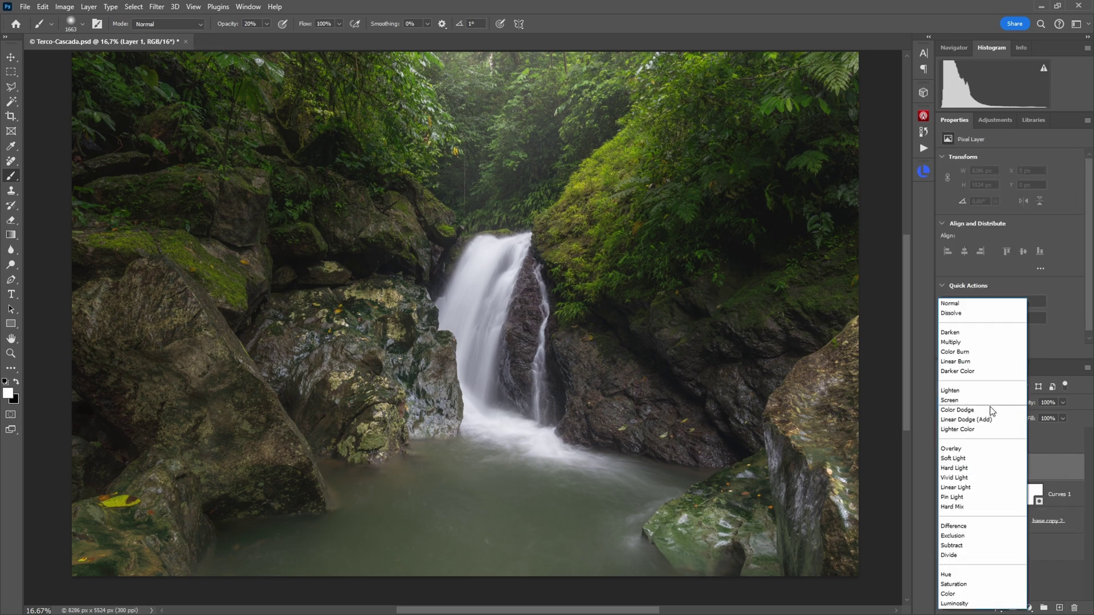
{"action": "left_click", "coordinate": [953, 458]}
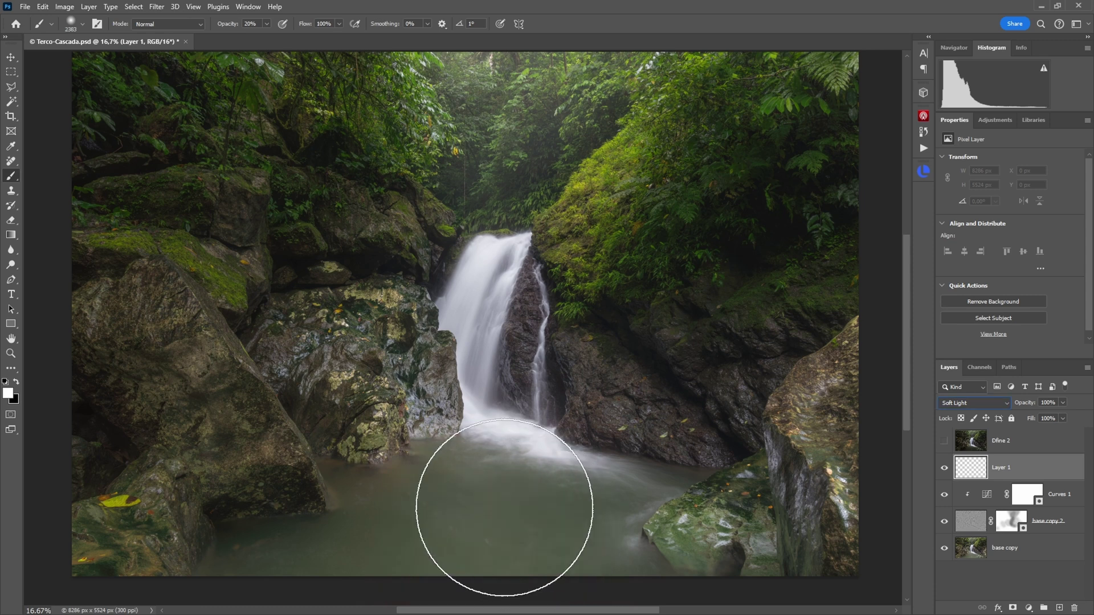
{"action": "left_click", "coordinate": [6, 382]}
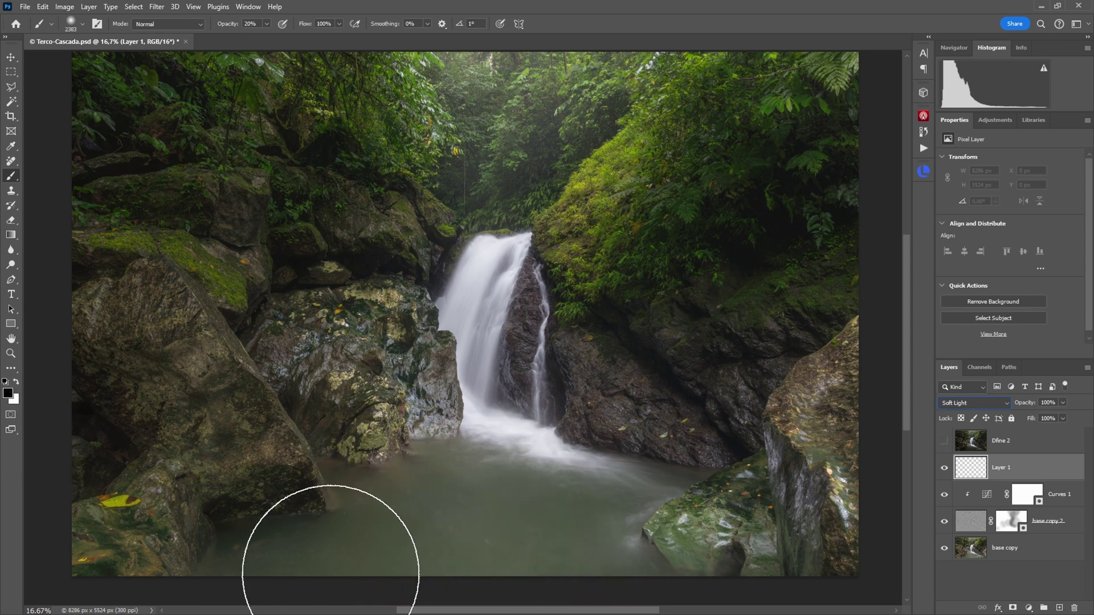
{"action": "key", "text": "bracketleft"}
{"action": "key", "text": "bracketleft"}
{"action": "key", "text": "bracketleft"}
{"action": "key", "text": "1"}
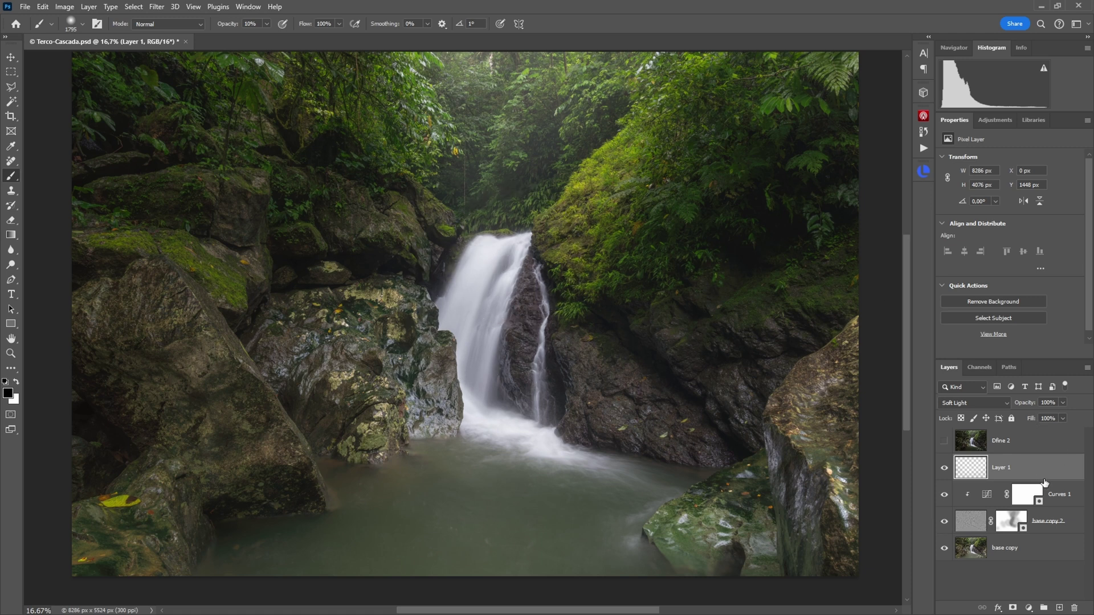
- Darken the pool on Layer 1 with a soft black stroke at 20% opacity
{"action": "key", "text": "2"}
{"action": "left_click_drag", "start_coordinate": [611, 501], "coordinate": [399, 501]}
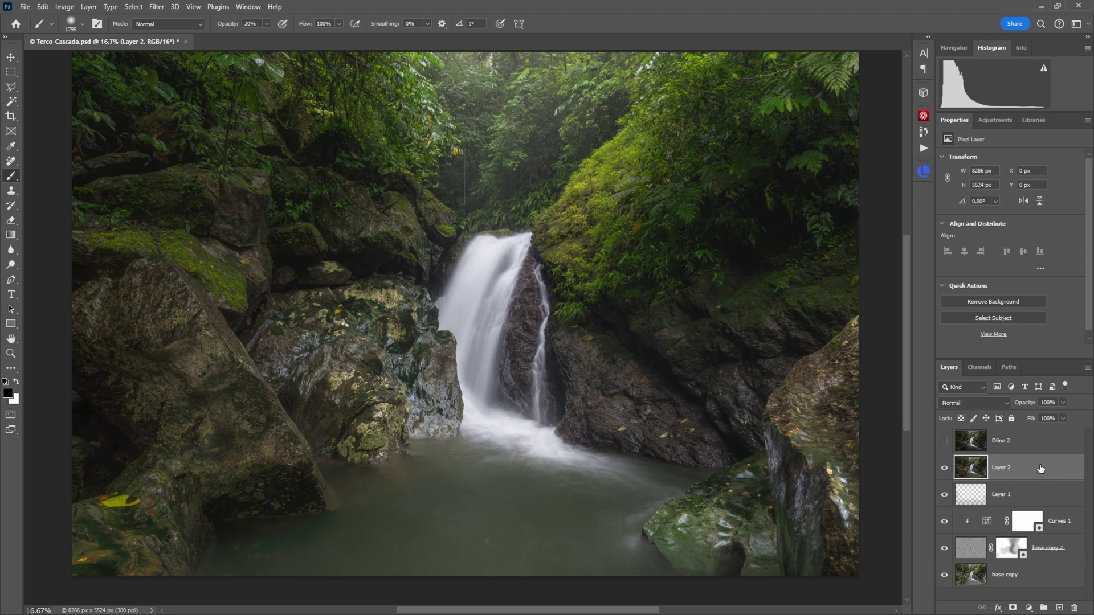
{"action": "left_click", "coordinate": [1010, 502]}
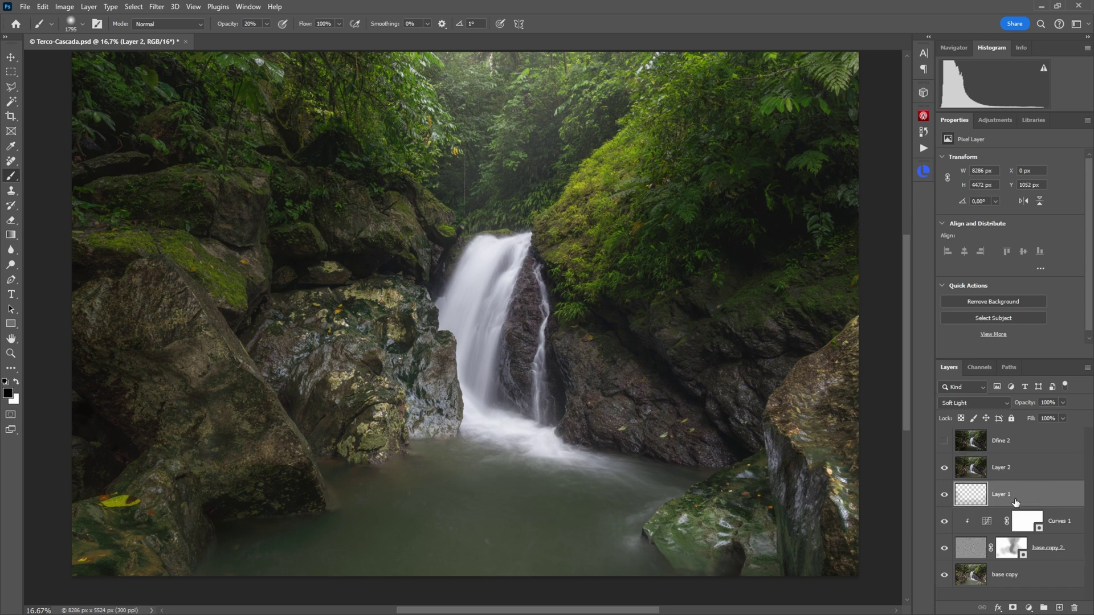
- Stamp the visible layers into a merged Layer 2 and select it
{"action": "right_click", "coordinate": [1020, 493]}
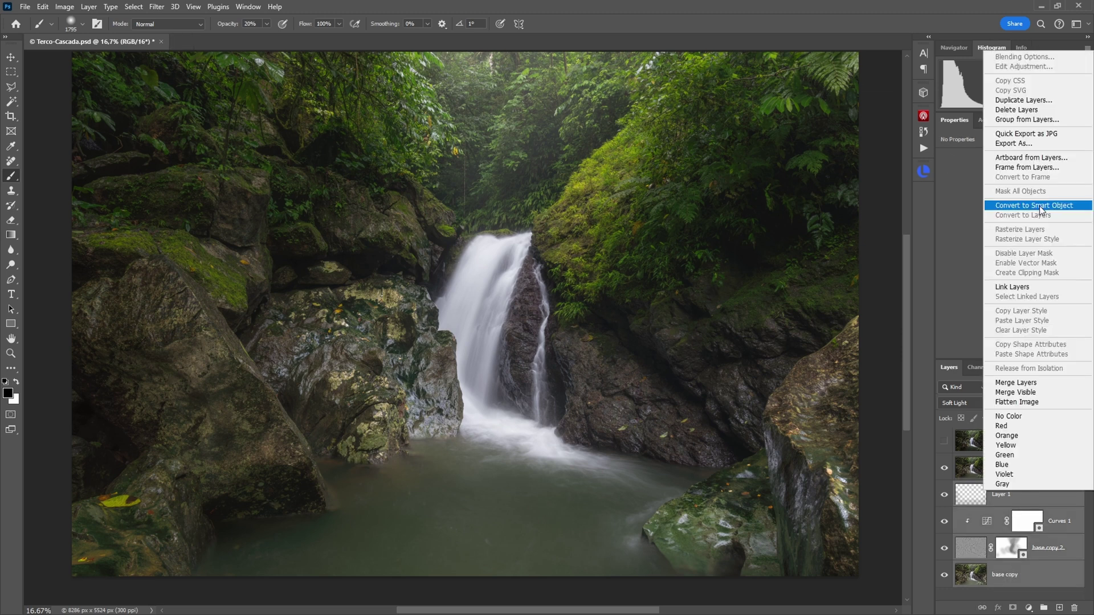
{"action": "left_click", "coordinate": [967, 470]}
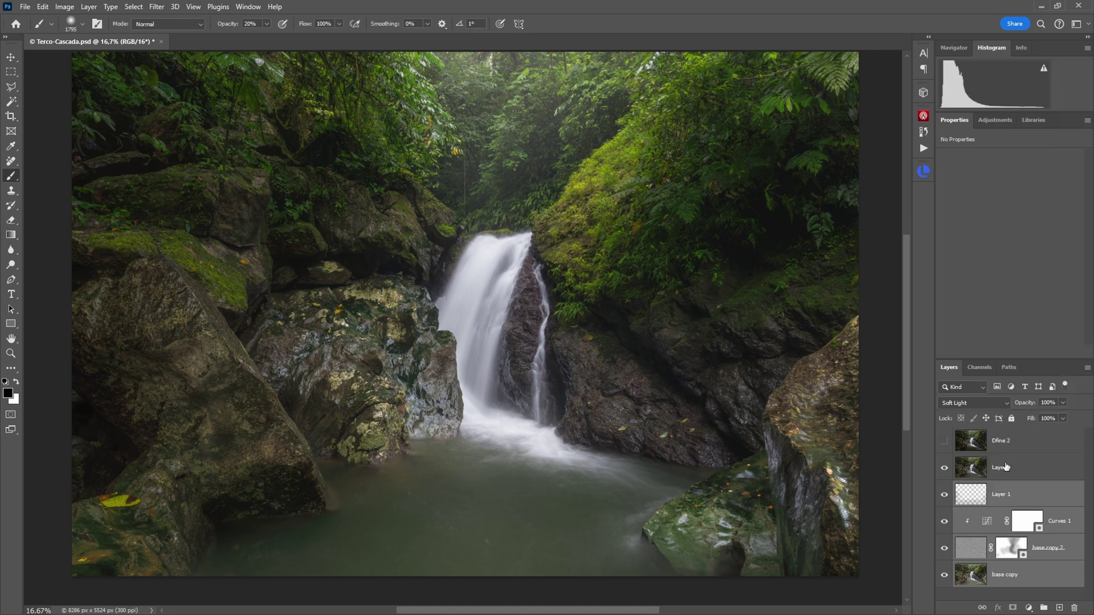
{"action": "left_click", "coordinate": [1011, 466]}
{"action": "left_click", "coordinate": [156, 6]}
- Apply Unsharp Mask to Layer 2 with Amount 35%, Radius 17,1 pixels and Threshold 0
{"action": "mouse_move", "coordinate": [187, 214]}
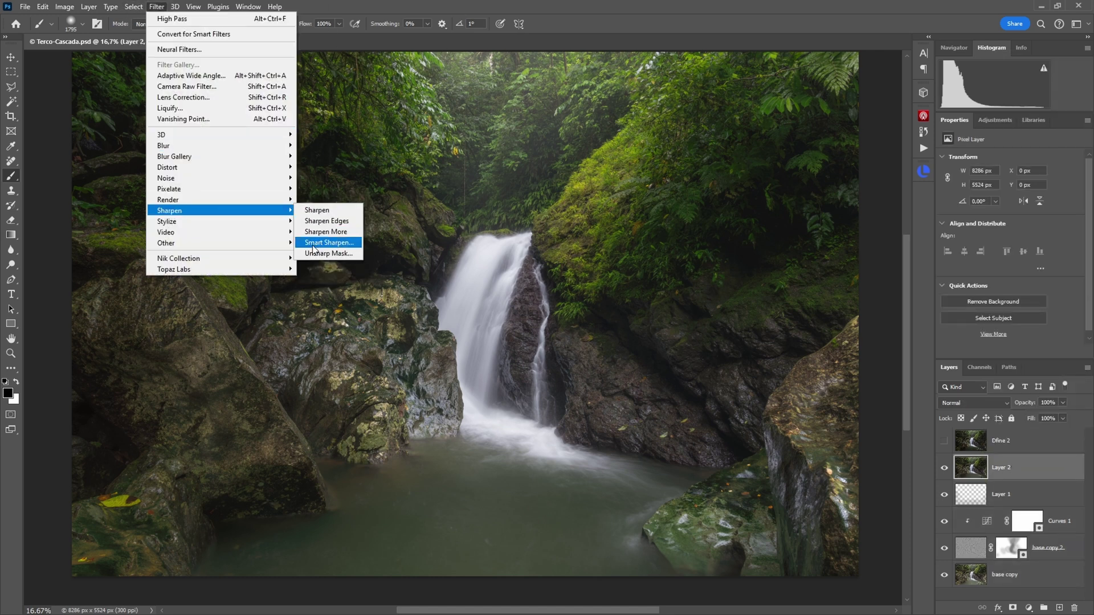
{"action": "left_click", "coordinate": [328, 253]}
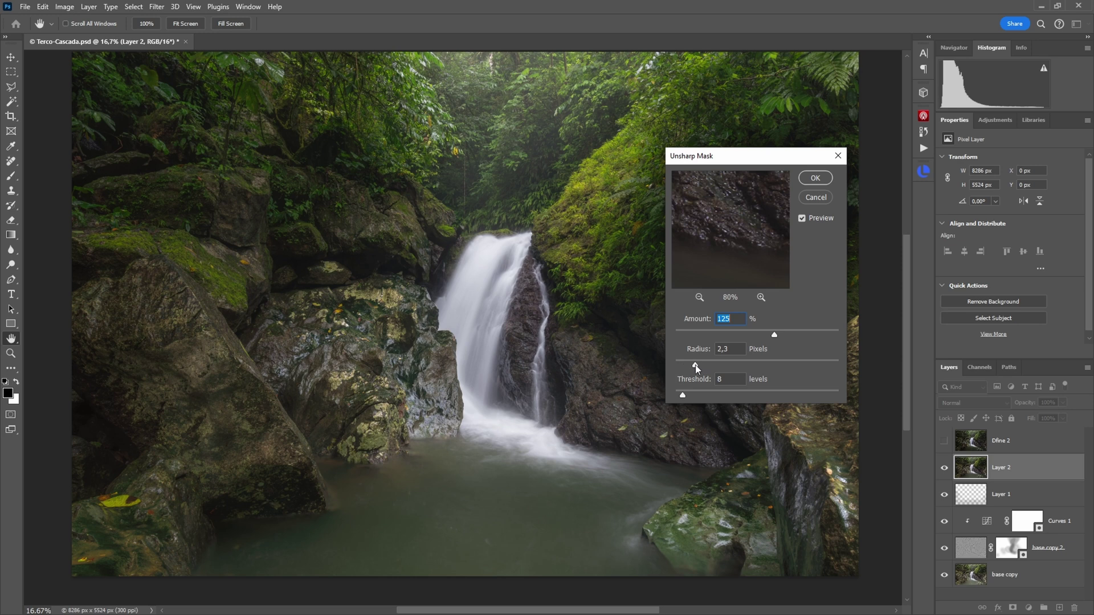
{"action": "left_click_drag", "start_coordinate": [726, 364], "coordinate": [726, 364]}
{"action": "left_click_drag", "start_coordinate": [683, 394], "coordinate": [675, 395]}
{"action": "left_click_drag", "start_coordinate": [725, 364], "coordinate": [745, 362]}
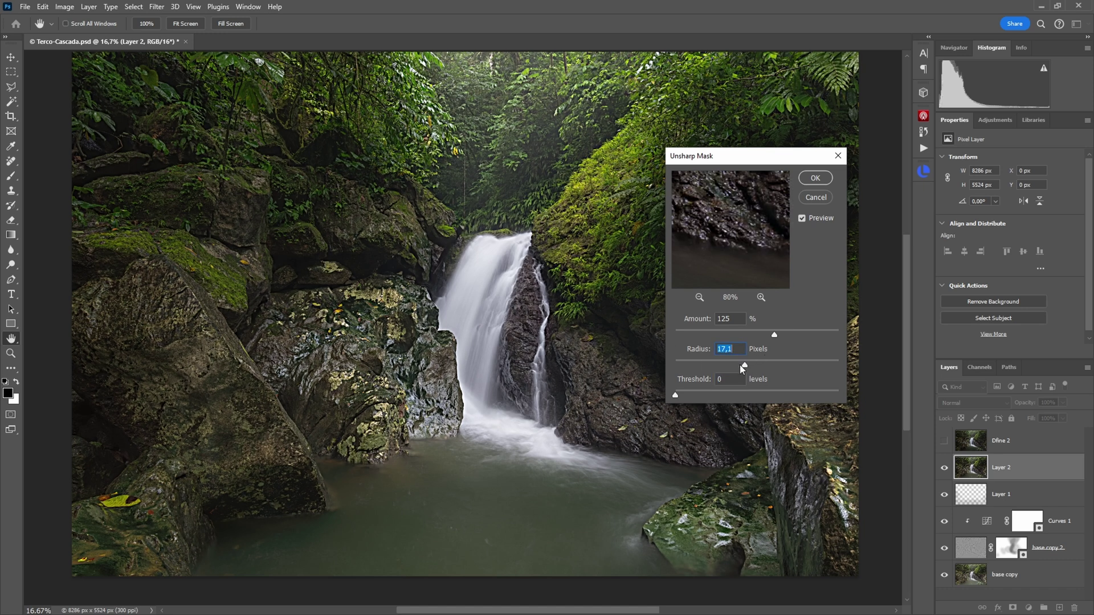
{"action": "left_click_drag", "start_coordinate": [741, 365], "coordinate": [743, 365]}
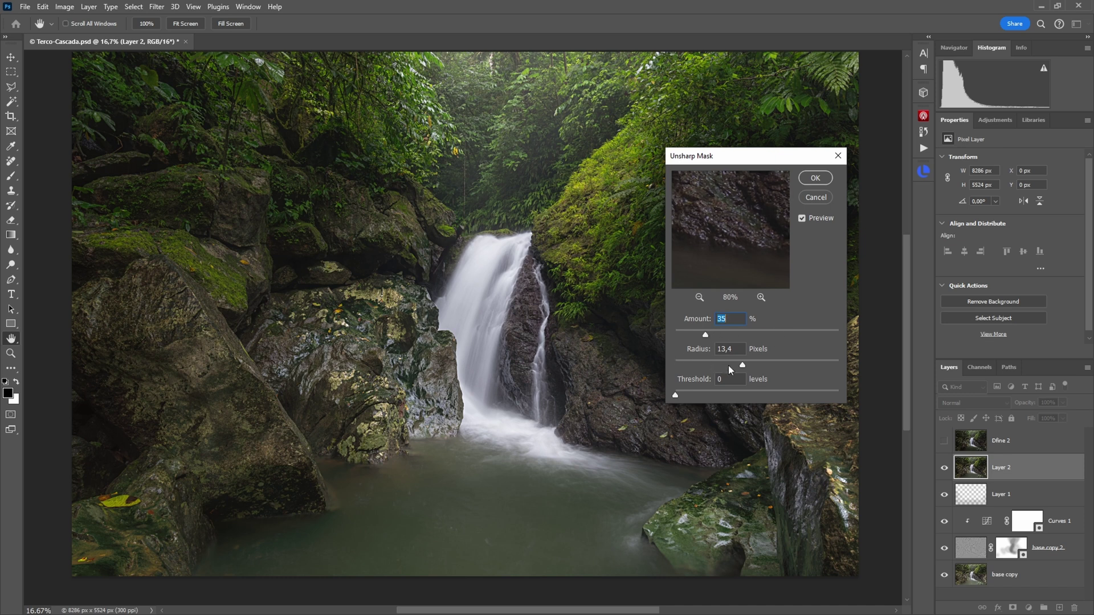
{"action": "left_click_drag", "start_coordinate": [743, 363], "coordinate": [744, 363]}
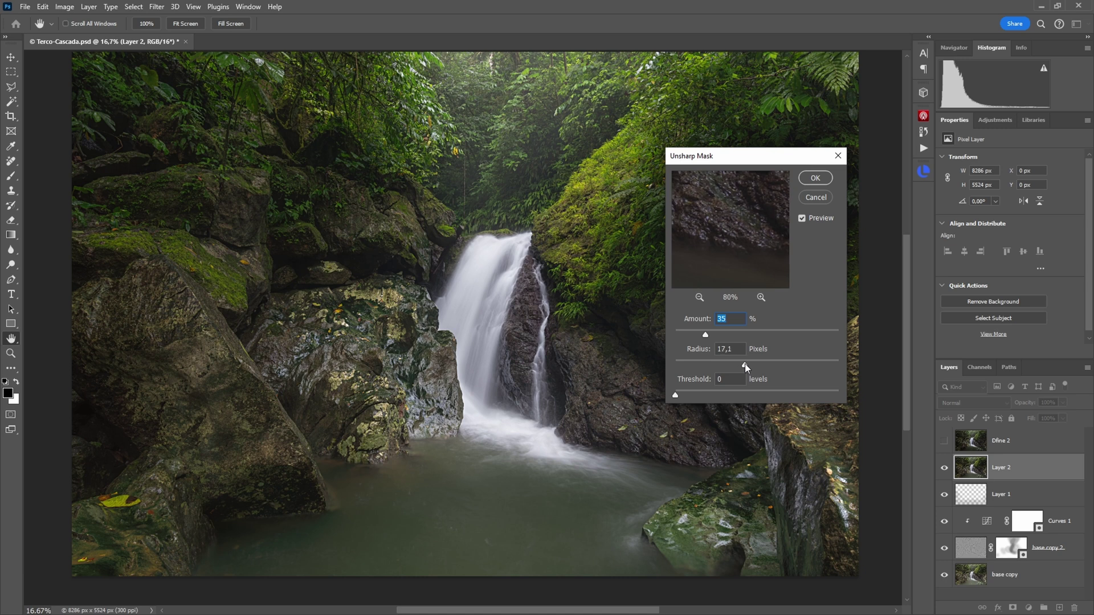
- Apply the Unsharp Mask, give Layer 2 a black mask, and paint white over the waterfall and rocks
{"action": "left_click", "coordinate": [814, 179]}
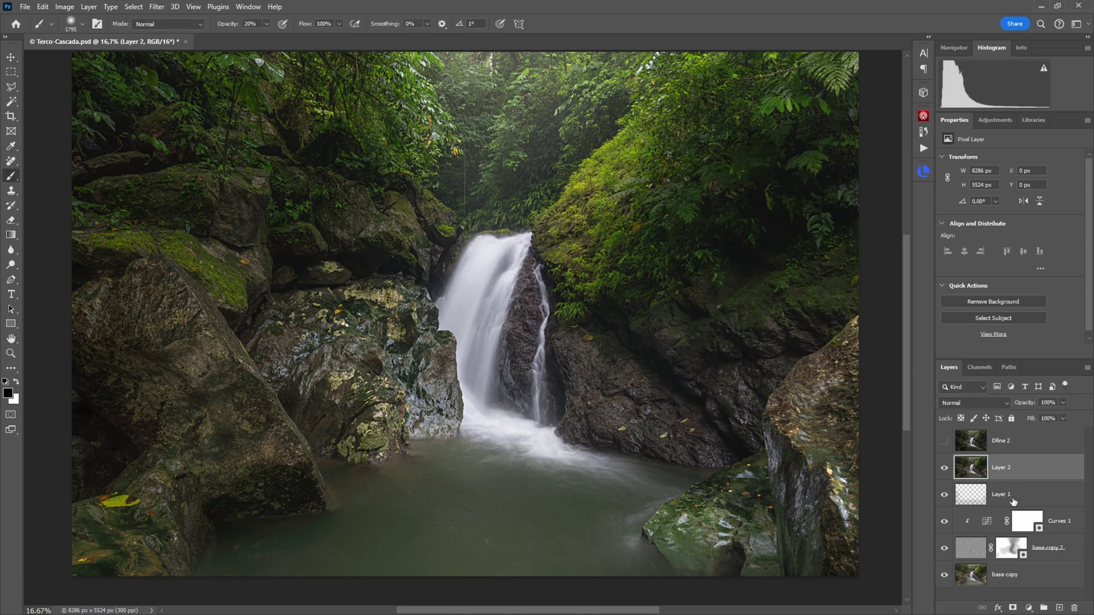
{"action": "left_click", "coordinate": [1012, 609], "text": "alt"}
{"action": "left_click_drag", "start_coordinate": [524, 351], "coordinate": [497, 360]}
{"action": "key", "text": "x"}
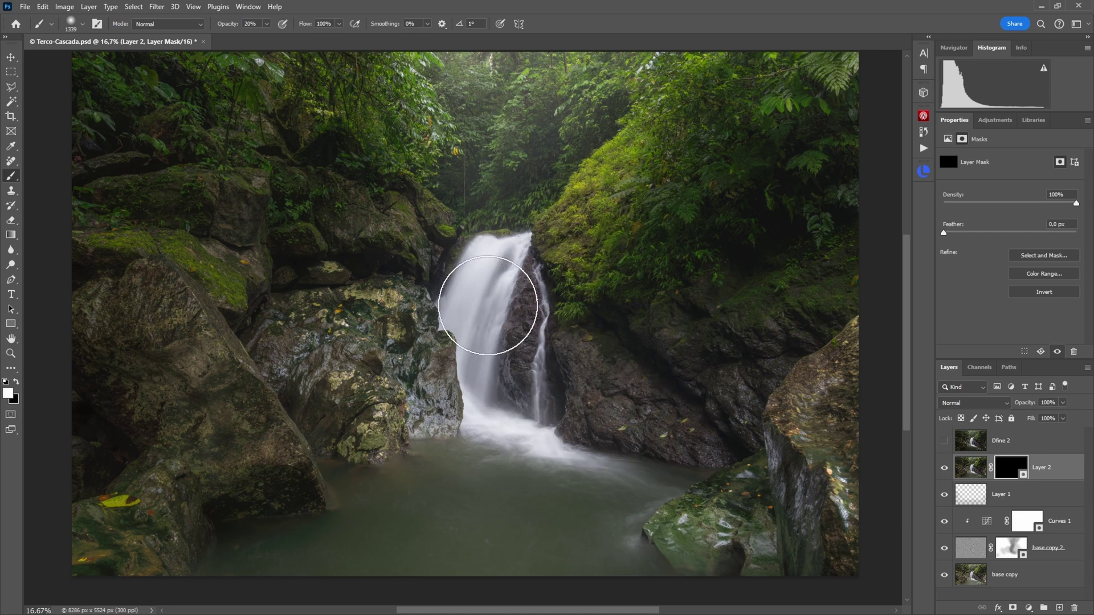
{"action": "mouse_move", "coordinate": [367, 225]}
{"action": "left_mouse_down"}
{"action": "mouse_move", "coordinate": [359, 214]}
{"action": "mouse_move", "coordinate": [481, 296]}
{"action": "mouse_move", "coordinate": [475, 278]}
{"action": "mouse_move", "coordinate": [512, 414]}
{"action": "mouse_move", "coordinate": [501, 244]}
{"action": "mouse_move", "coordinate": [446, 293]}
{"action": "left_mouse_up"}
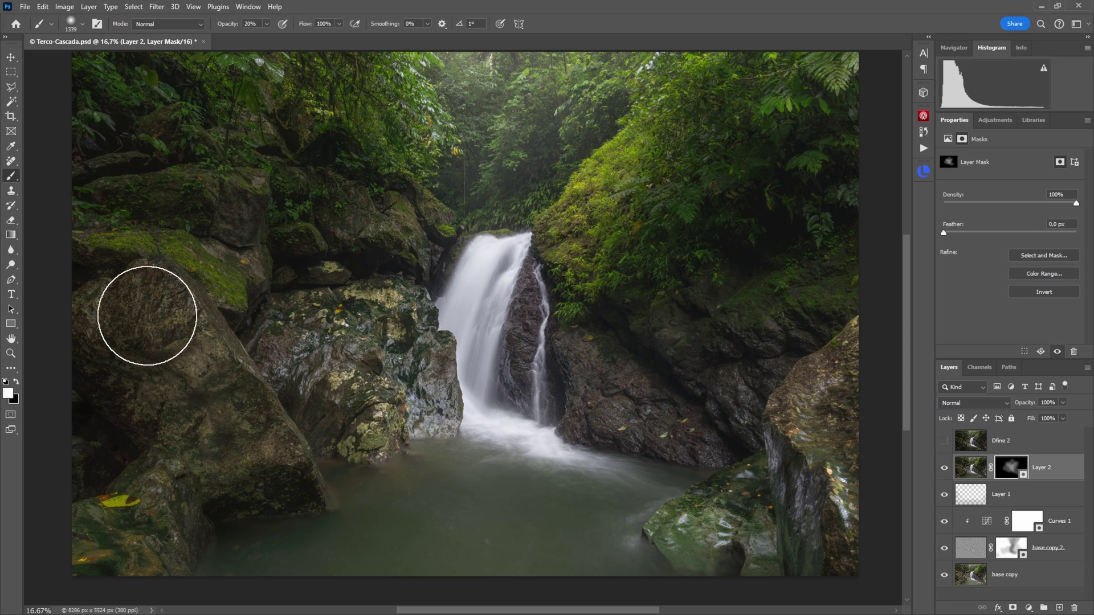
{"action": "mouse_move", "coordinate": [142, 309]}
{"action": "left_mouse_down"}
{"action": "mouse_move", "coordinate": [236, 454]}
{"action": "mouse_move", "coordinate": [204, 373]}
{"action": "left_mouse_up"}
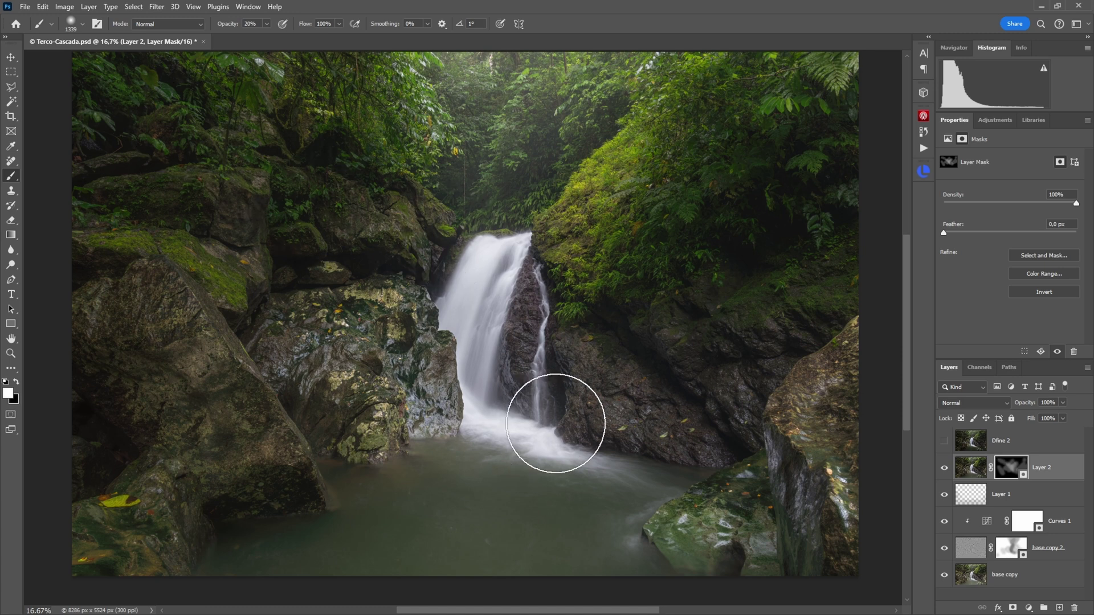
- Solo the base copy layer to compare the original, then restore all edited layers
{"action": "left_click", "coordinate": [944, 576], "text": "alt"}
{"action": "left_click", "coordinate": [944, 577], "text": "alt"}
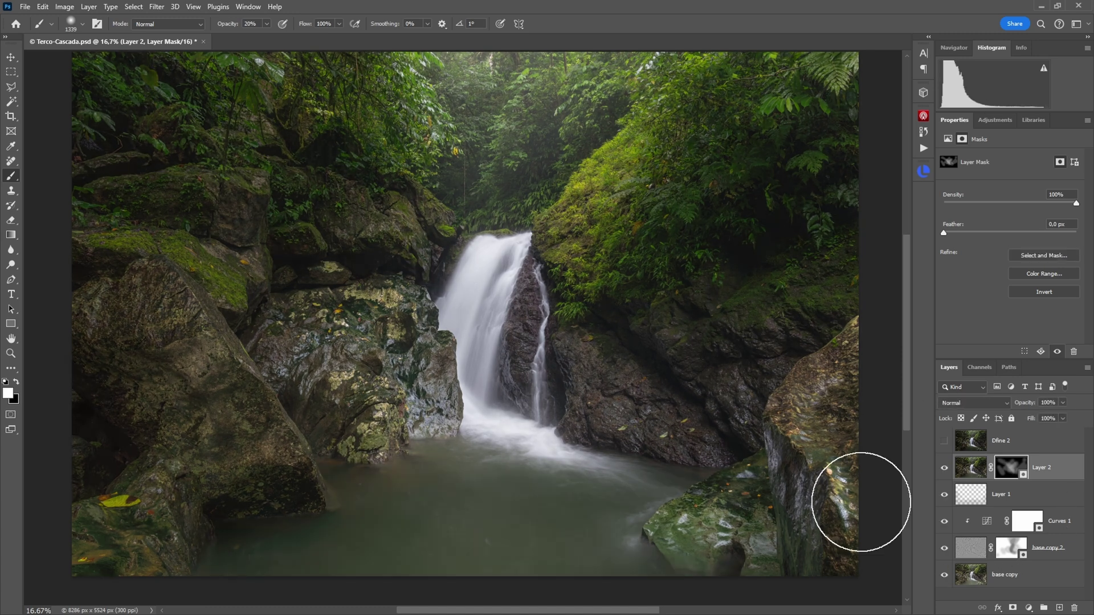